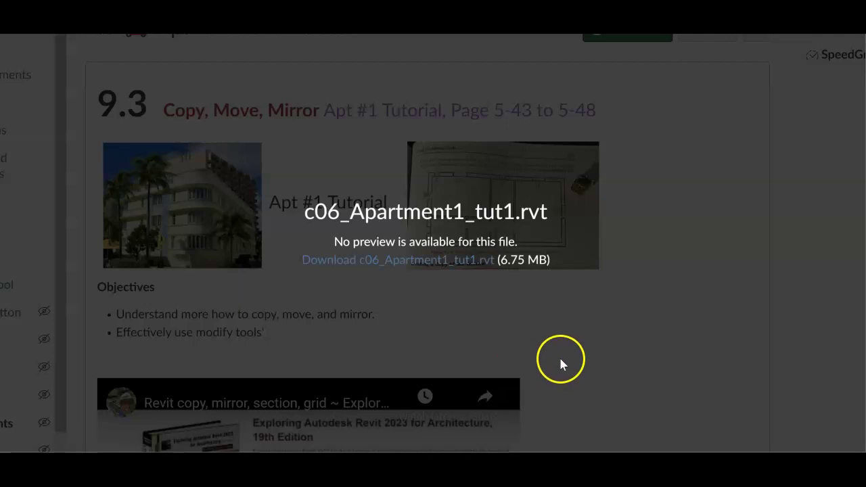
# Step: Download c06_Apartment1_tut1.rvt from the course page and open the project in Revit
pyautogui.click(406, 261)
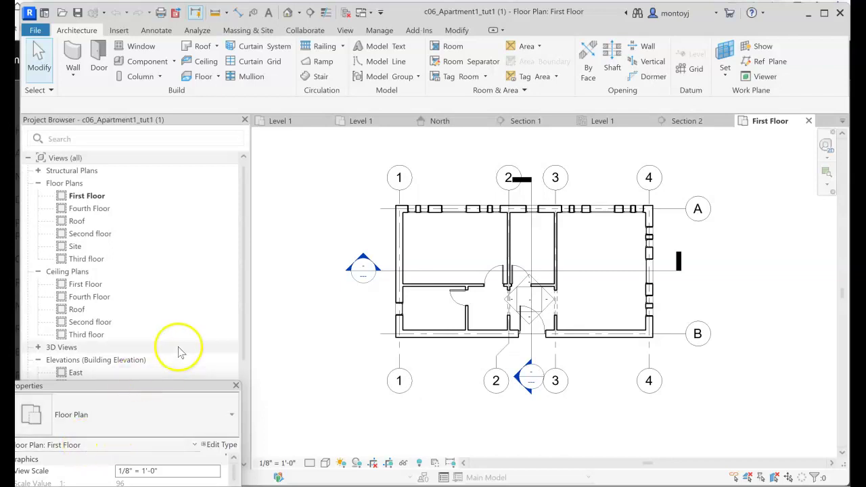
pyautogui.click(314, 306)
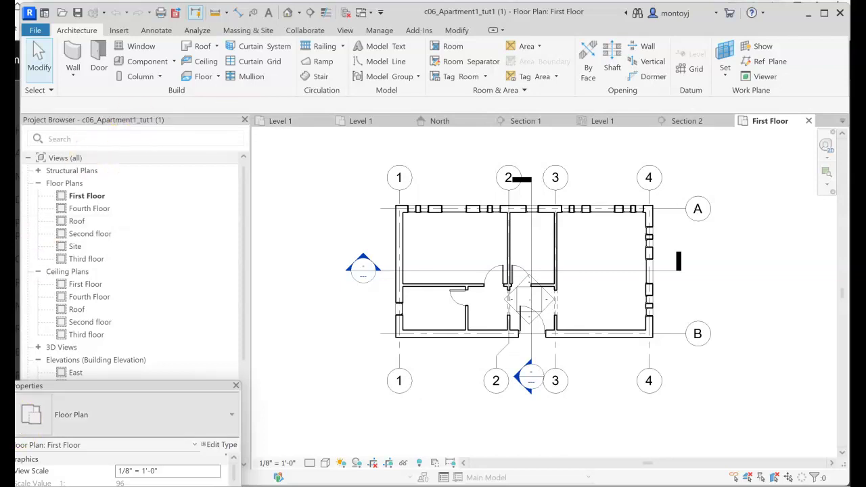
# Step: Open the First Floor plan's visibility/graphic overrides and examine the model, annotation, analytical and imported categories and the filters
pyautogui.click(345, 31)
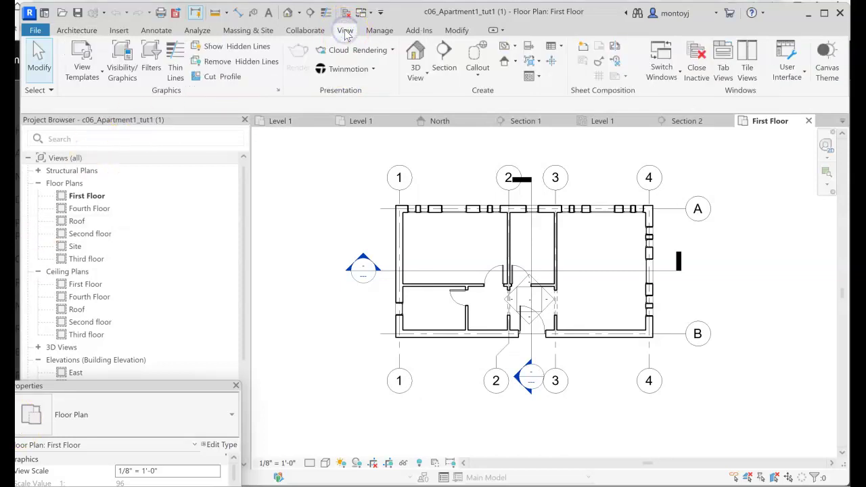
pyautogui.click(122, 62)
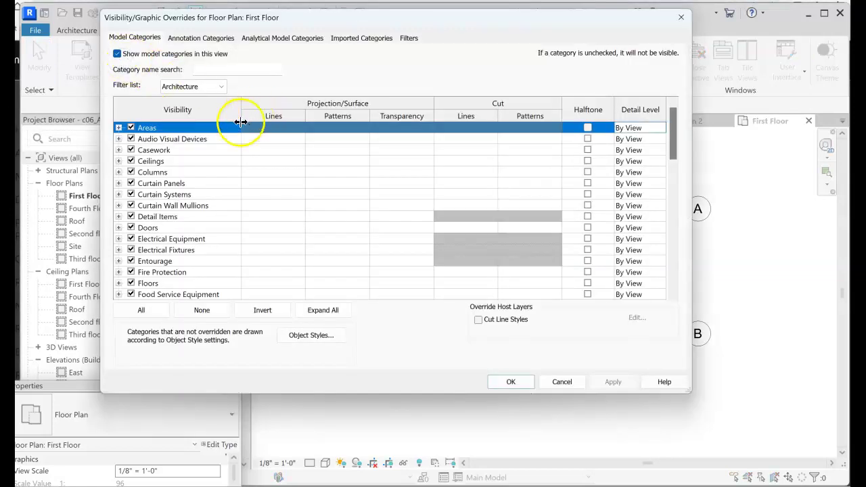
pyautogui.scroll(-4, 152, 203)
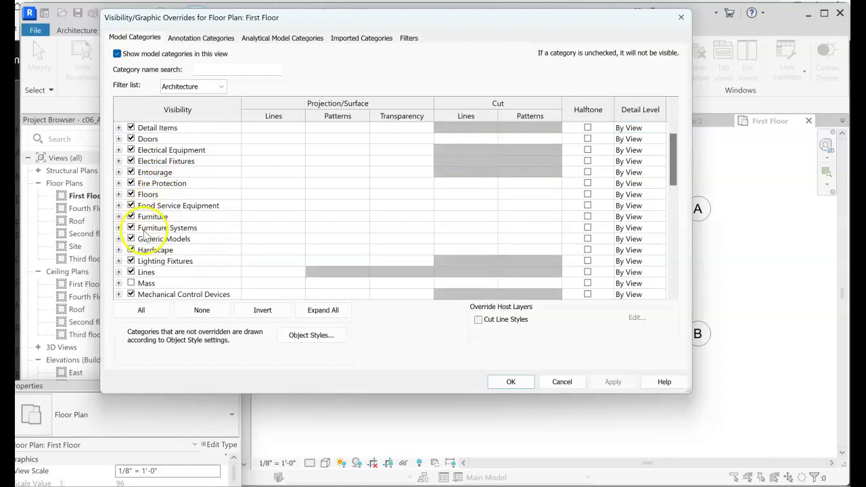
pyautogui.scroll(-2, 144, 235)
pyautogui.scroll(5, 144, 244)
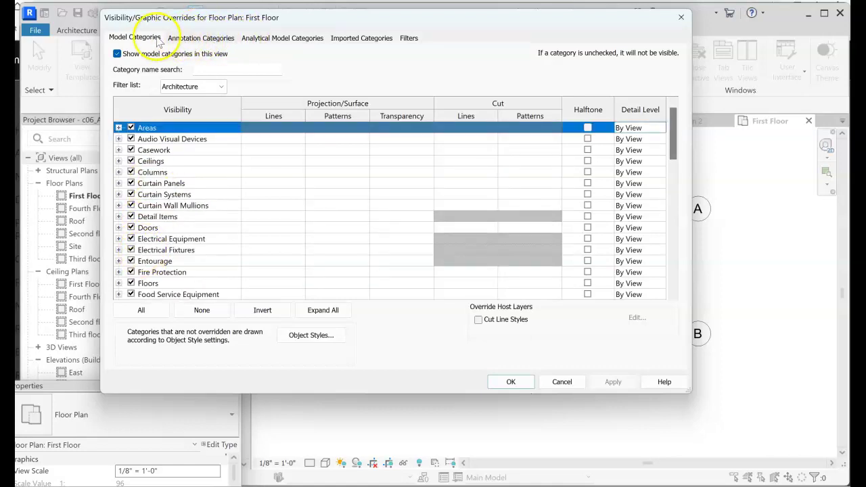
pyautogui.click(183, 38)
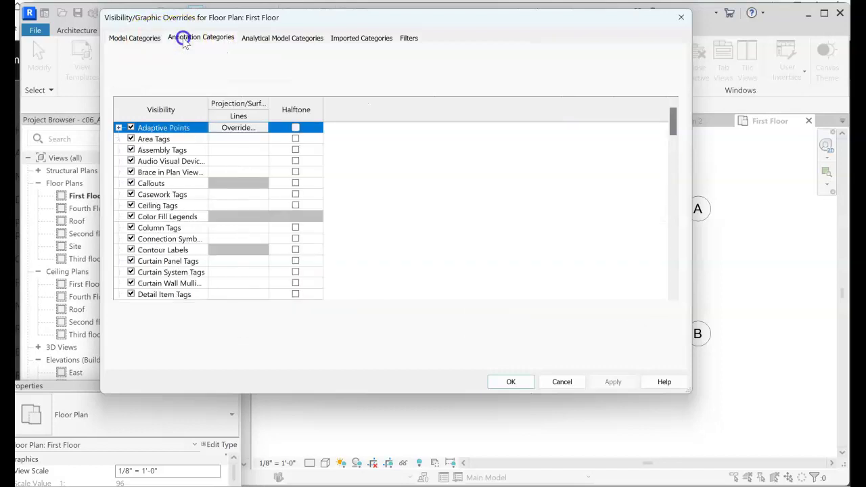
pyautogui.click(266, 37)
pyautogui.click(346, 42)
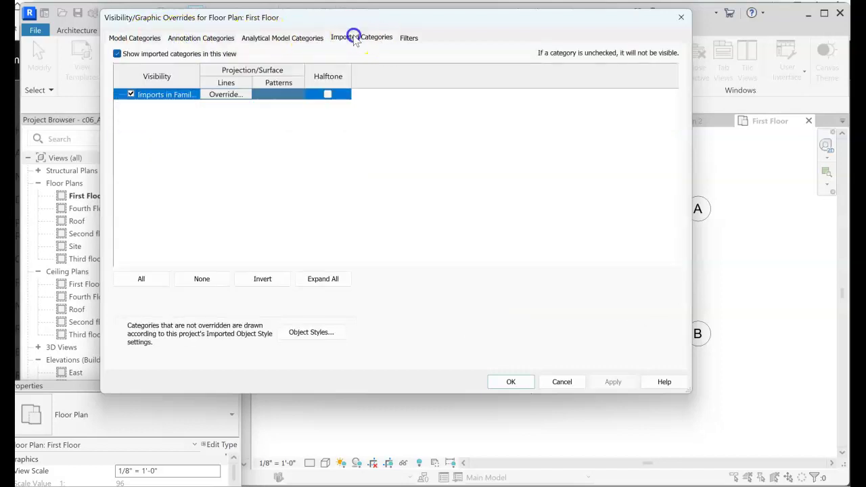
pyautogui.click(407, 38)
pyautogui.click(366, 37)
pyautogui.click(286, 37)
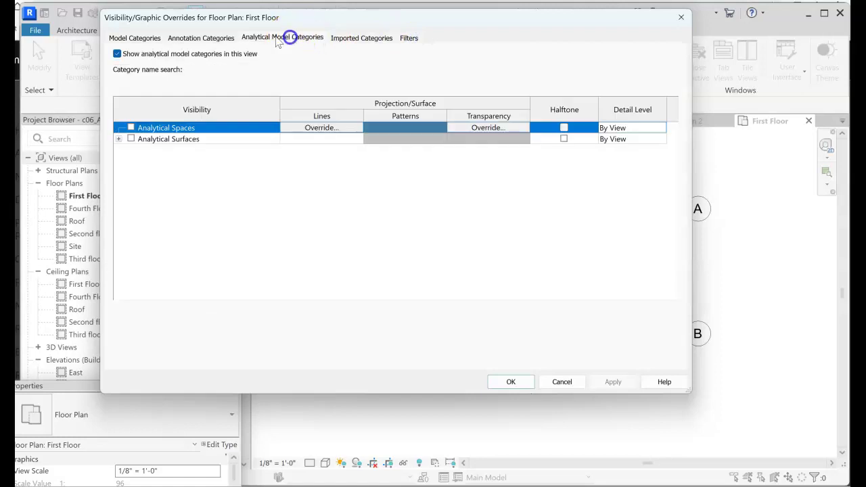
pyautogui.click(214, 39)
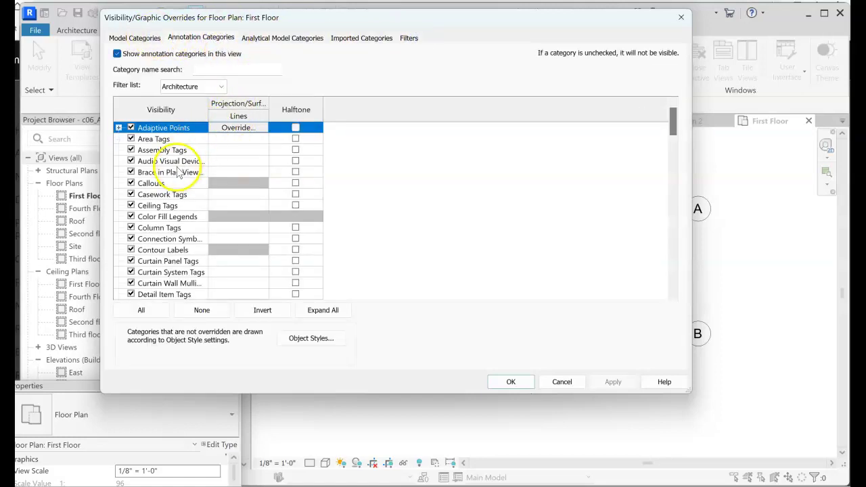
pyautogui.scroll(-1, 180, 174)
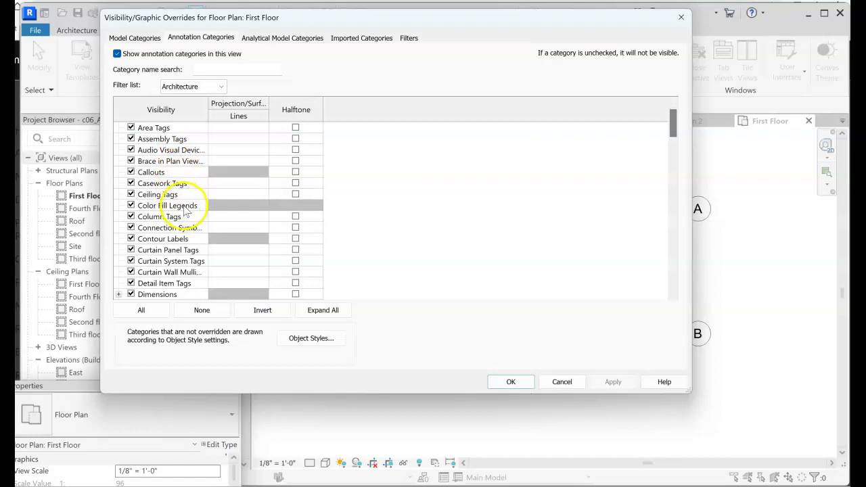
pyautogui.scroll(-5, 187, 206)
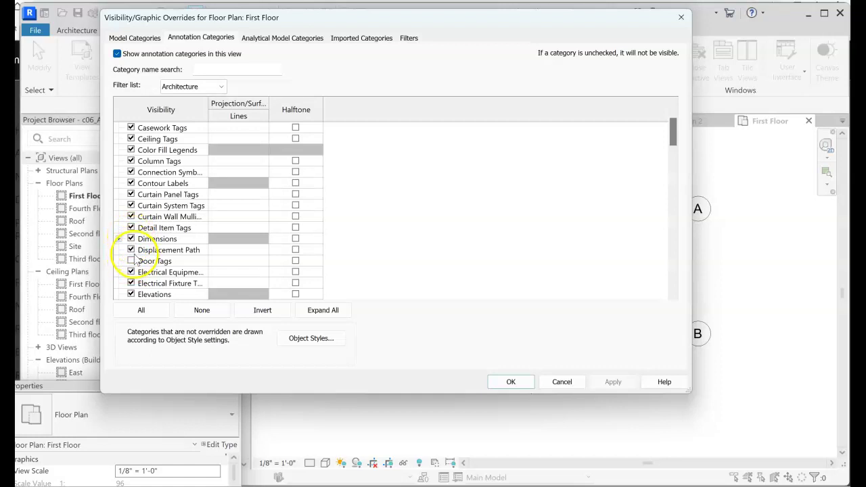
pyautogui.scroll(-1, 137, 270)
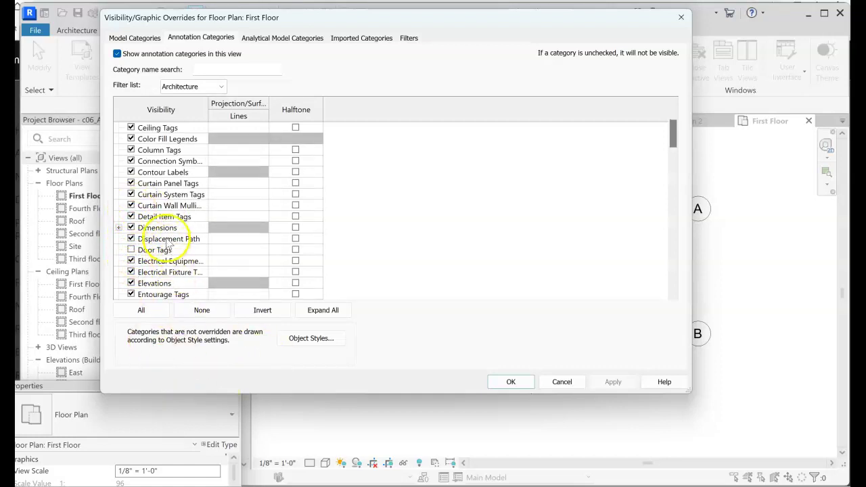
pyautogui.scroll(2, 168, 245)
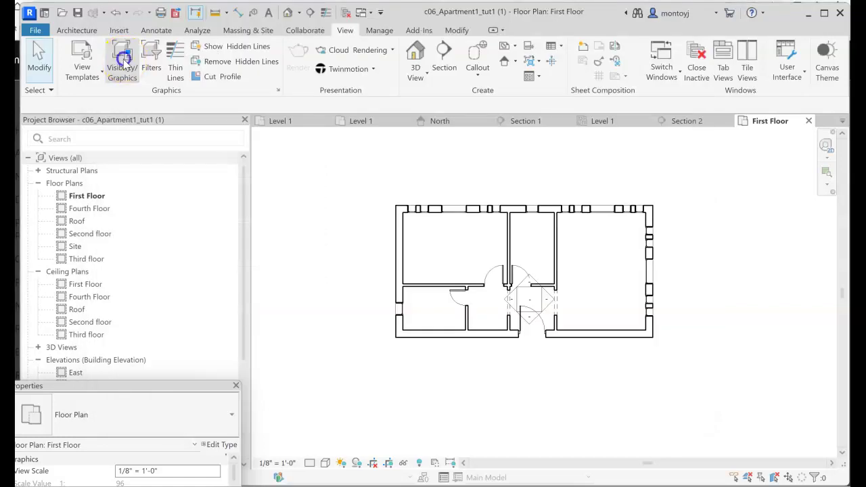
# Step: Turn off the Door Tags and Grids annotation categories in the First Floor plan's visibility/graphic overrides and accept the changes
pyautogui.click(121, 59)
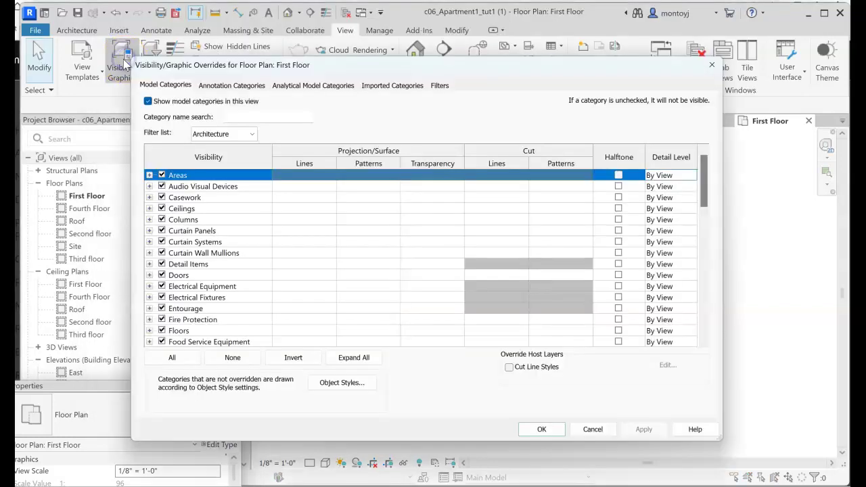
pyautogui.scroll(-3, 227, 305)
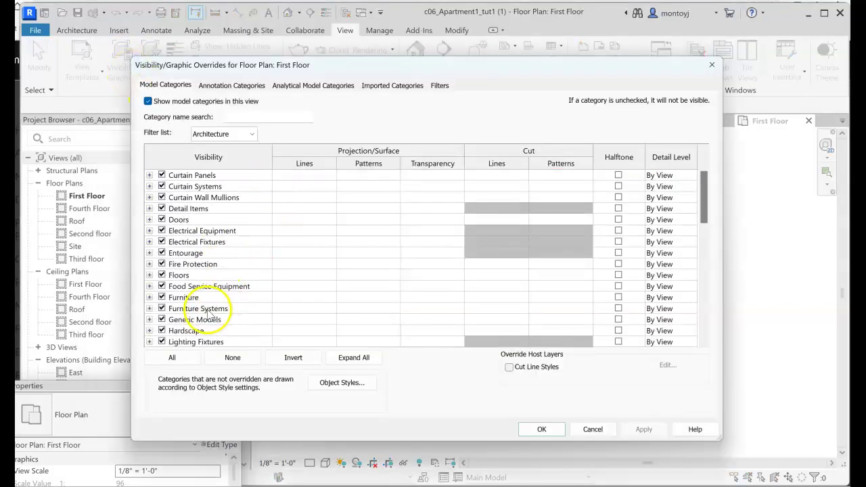
pyautogui.scroll(-2, 201, 317)
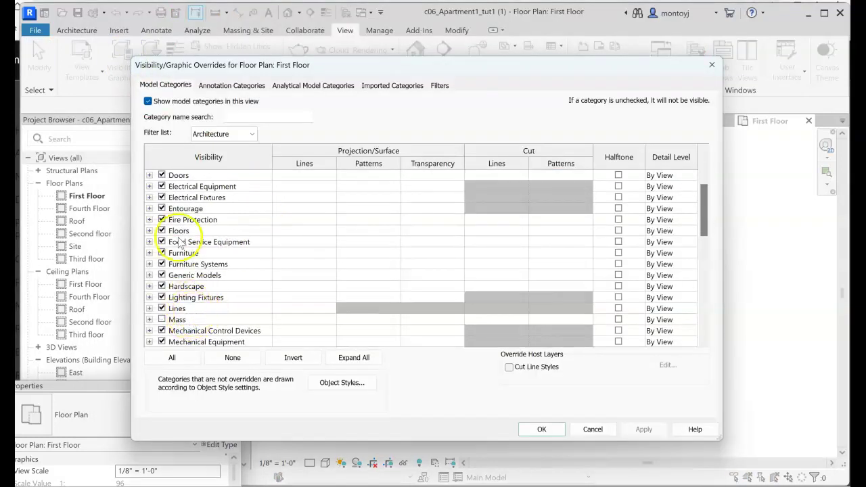
pyautogui.click(229, 86)
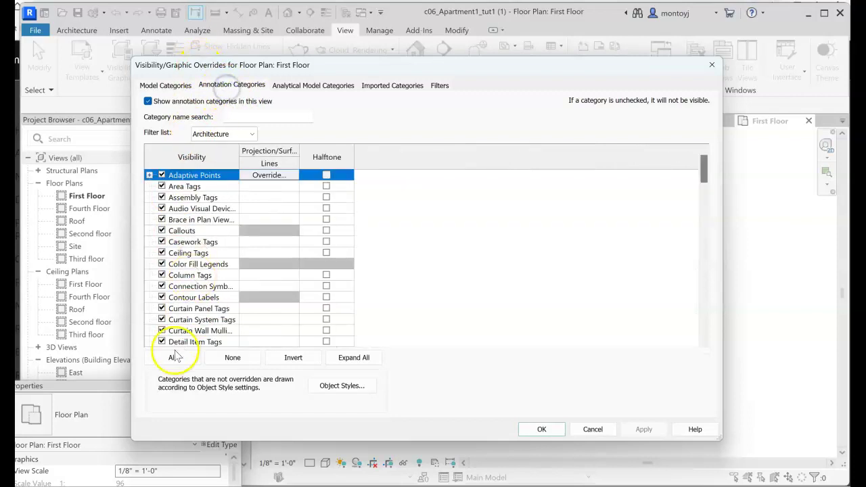
pyautogui.scroll(-1, 194, 298)
pyautogui.scroll(-1, 194, 297)
pyautogui.click(162, 342)
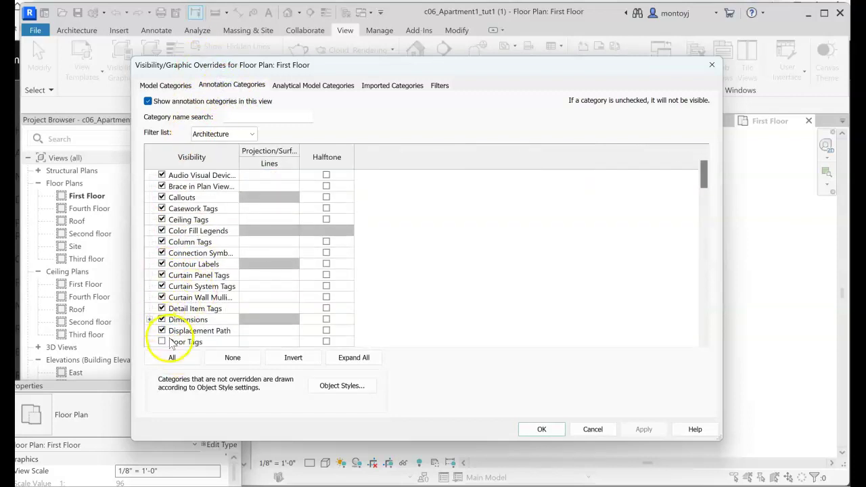
pyautogui.scroll(-5, 173, 331)
pyautogui.scroll(-4, 173, 318)
pyautogui.click(161, 264)
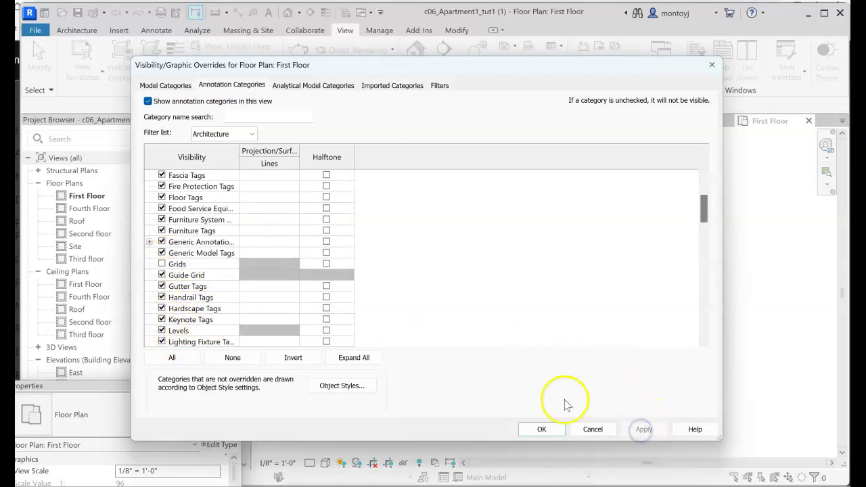
pyautogui.click(541, 428)
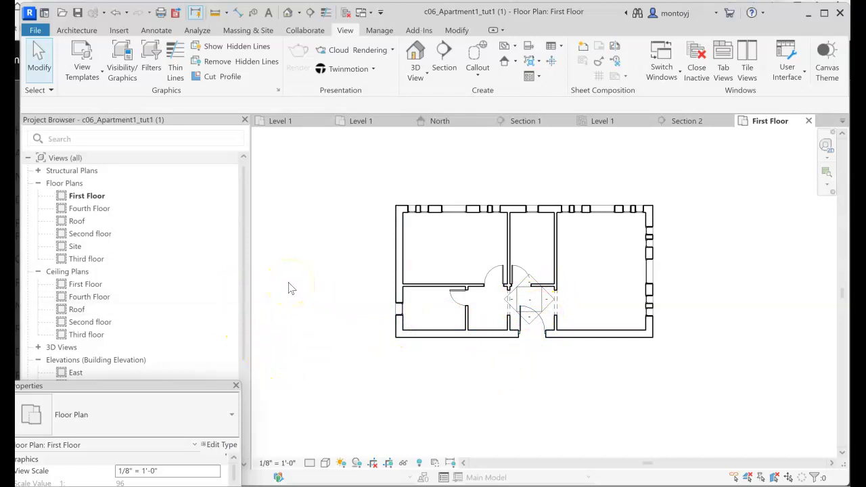
# Step: Create a Generic - 12" floor on the First Floor with a boundary picked from the four exterior walls, extended into the wall core
pyautogui.click(83, 30)
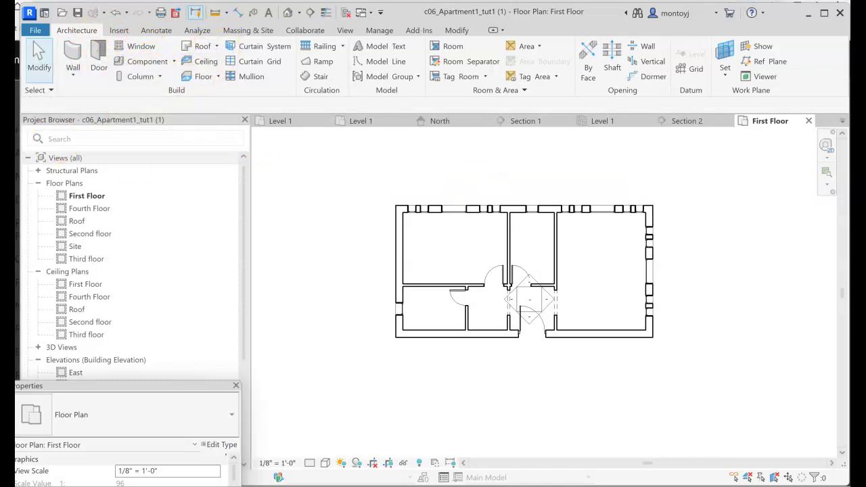
pyautogui.moveTo(843, 154); pyautogui.dragTo(865, 155)
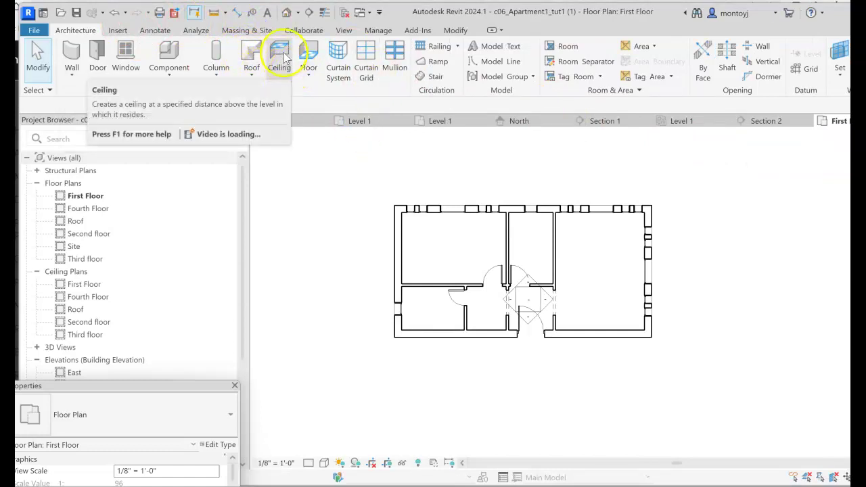
pyautogui.click(308, 57)
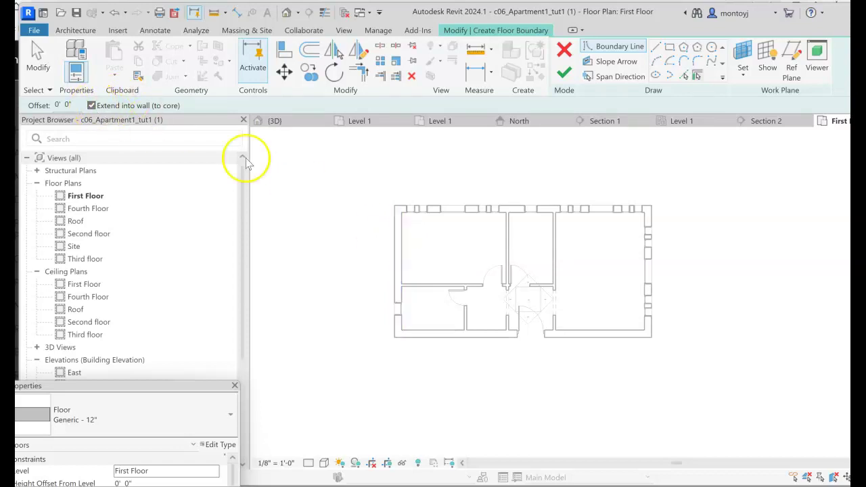
pyautogui.click(397, 258)
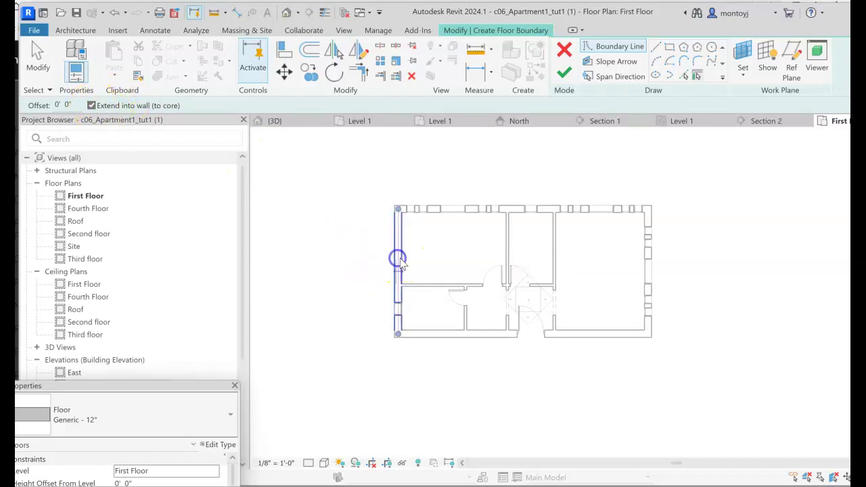
pyautogui.click(433, 206)
pyautogui.click(648, 227)
pyautogui.click(585, 336)
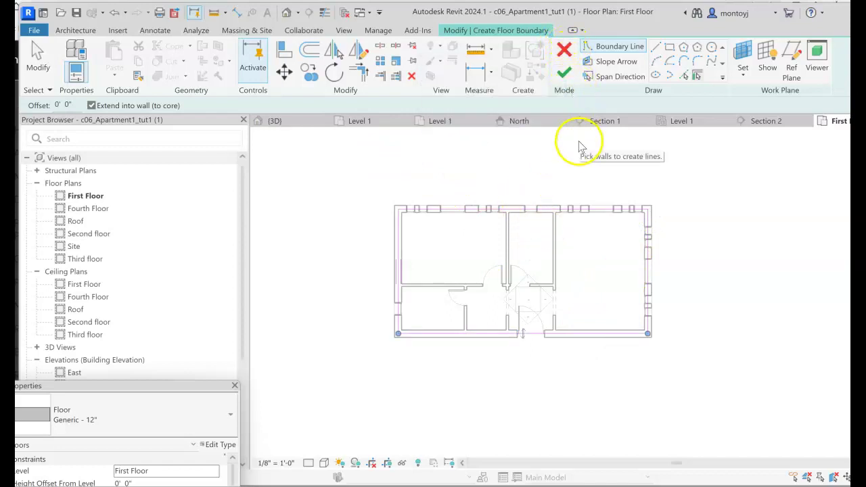
pyautogui.click(564, 76)
# Step: Change the new floor's type to LW Concrete on Metal Deck, deselect it and inspect its surface pattern across the plan
pyautogui.scroll(2, 587, 257)
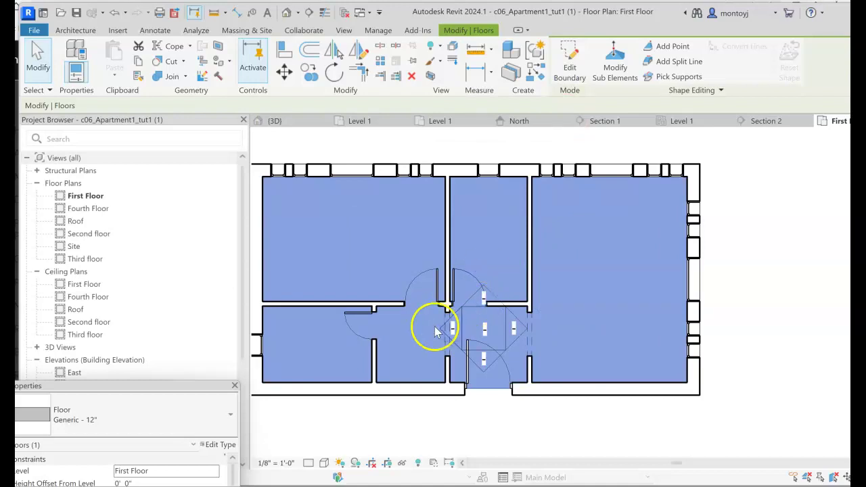
pyautogui.click(161, 429)
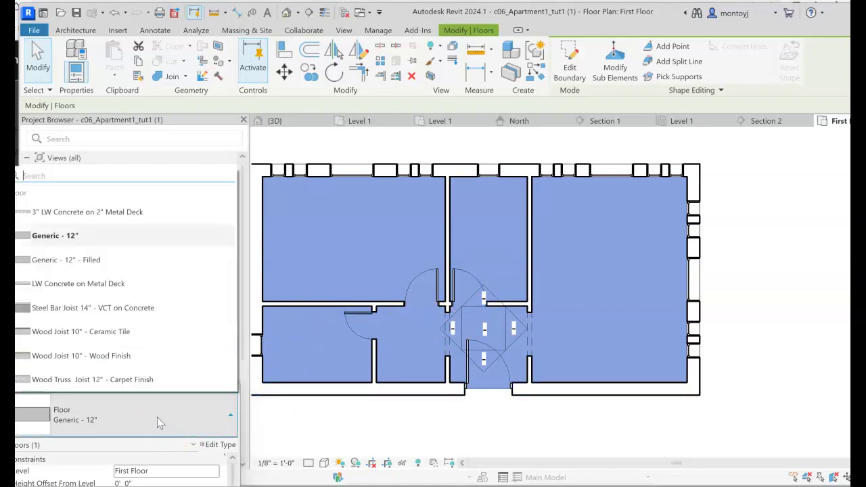
pyautogui.moveTo(149, 332)
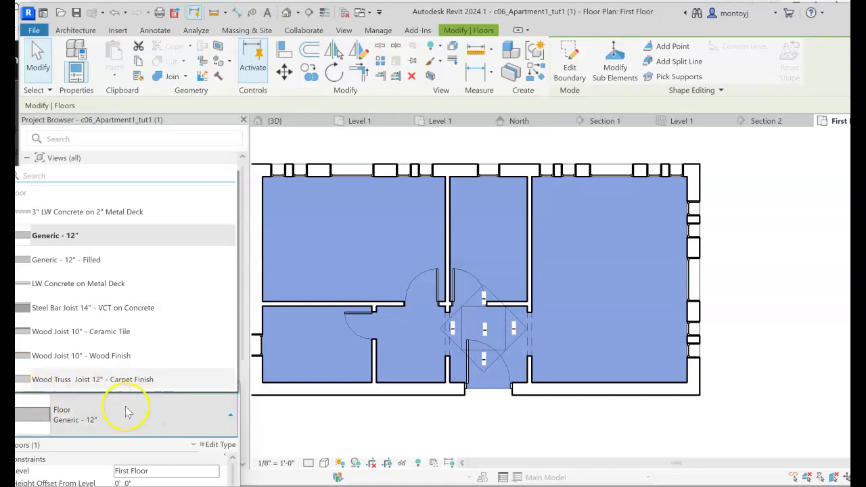
pyautogui.click(116, 284)
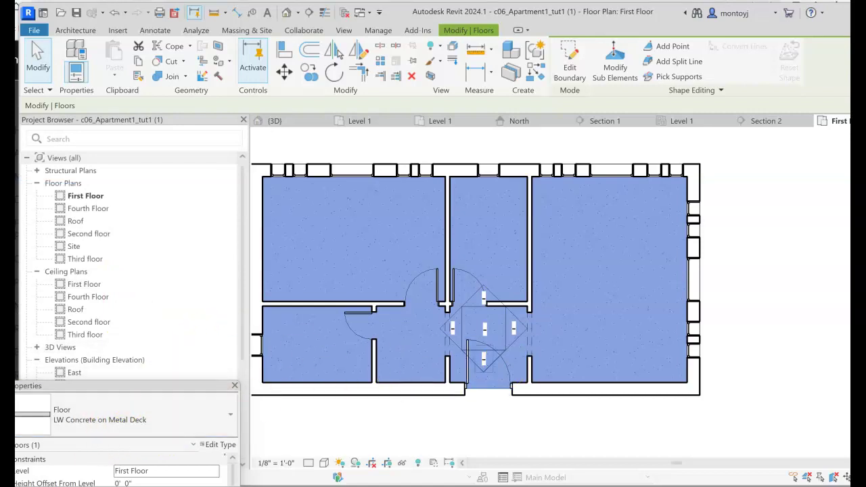
pyautogui.click(412, 426)
pyautogui.scroll(5, 644, 299)
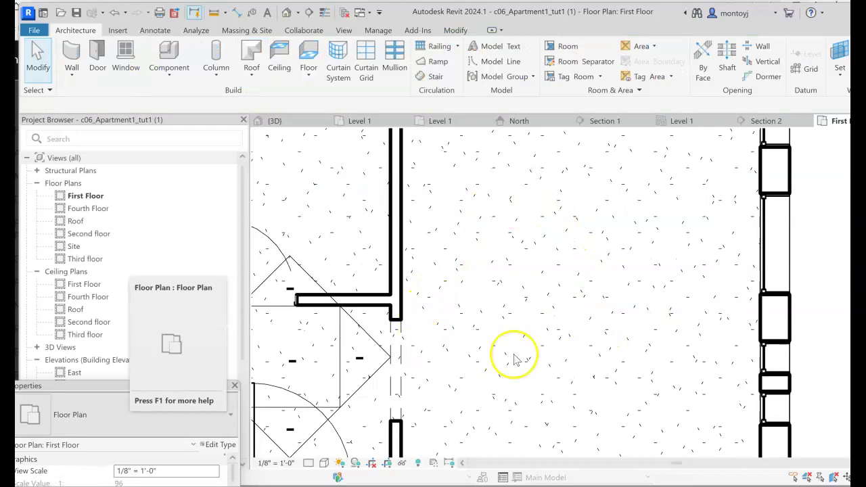
pyautogui.scroll(-2, 514, 358)
pyautogui.scroll(-1, 541, 313)
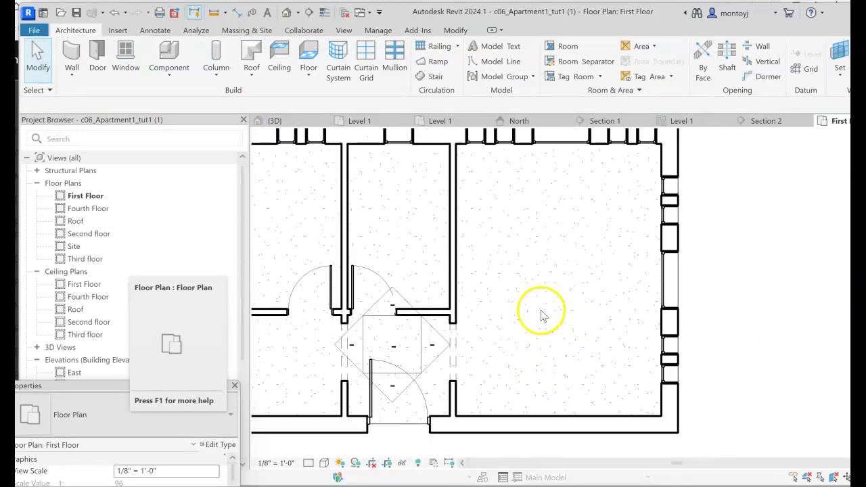
pyautogui.press('z')
pyautogui.press('f')
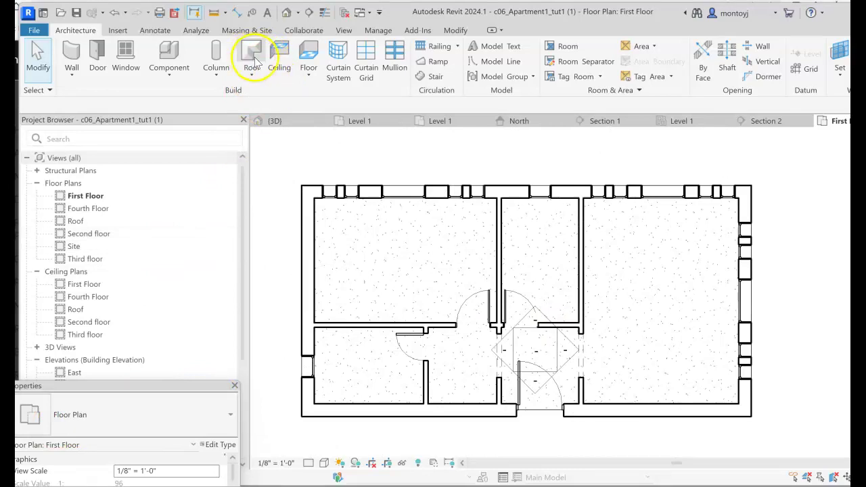
# Step: Place GWB on Mtl. Stud ceilings with an 8' 6" height offset from First Floor in the floor plan's large upper-left and right rooms
pyautogui.click(278, 54)
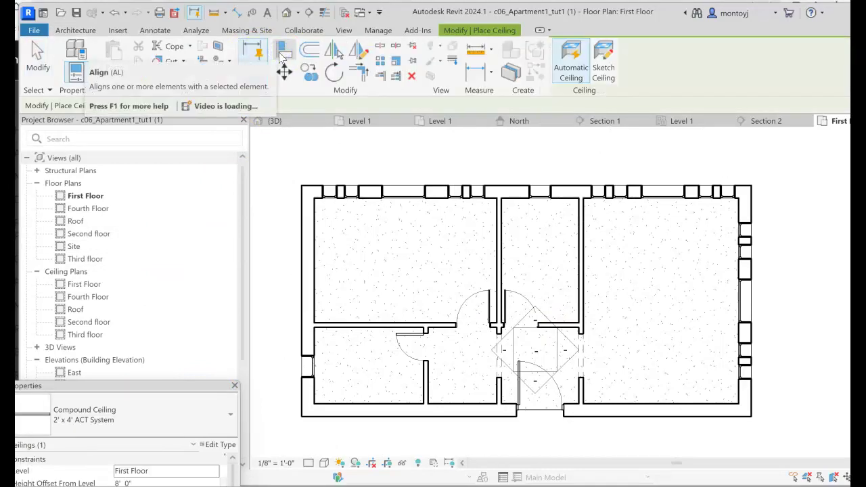
pyautogui.moveTo(137, 385); pyautogui.dragTo(152, 186)
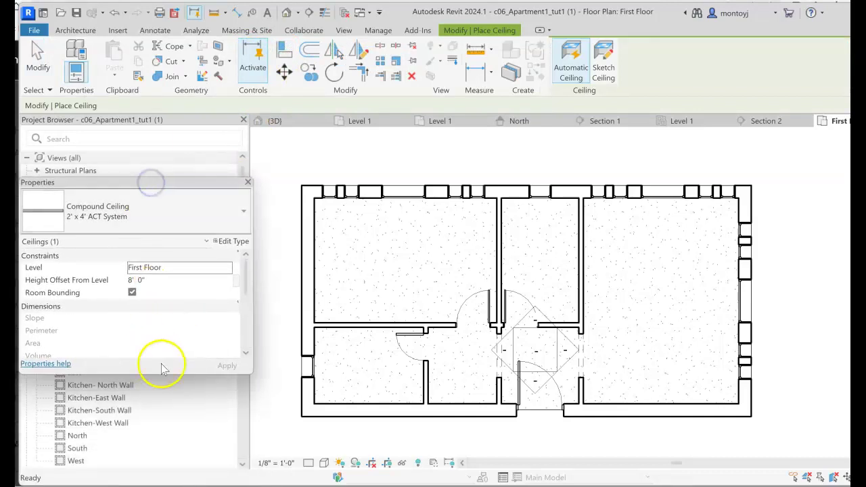
pyautogui.moveTo(160, 374); pyautogui.dragTo(174, 445)
pyautogui.click(143, 280)
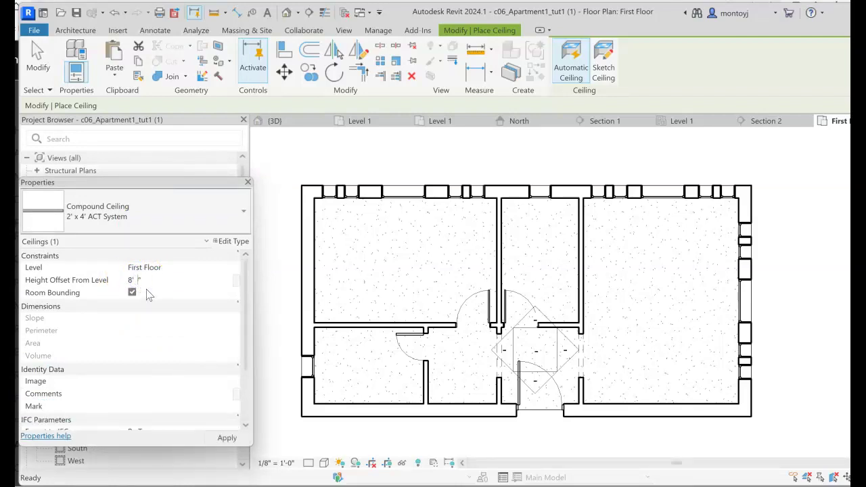
pyautogui.write('6"')
pyautogui.click(149, 292)
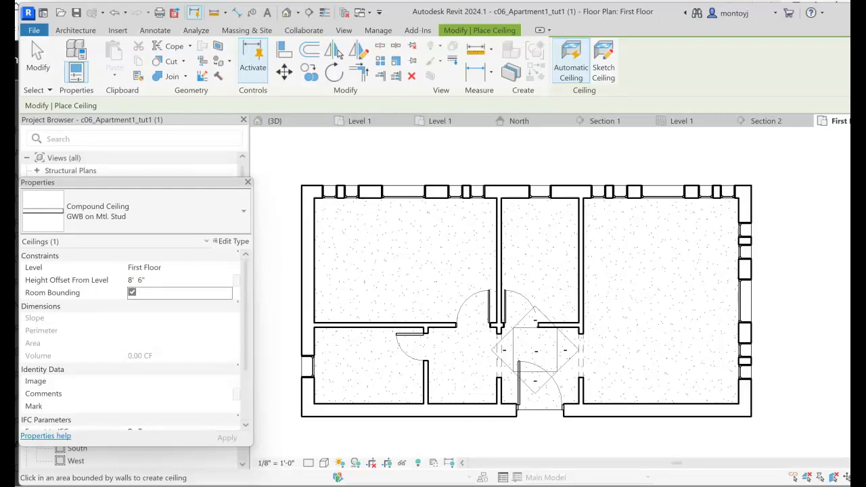
pyautogui.click(130, 211)
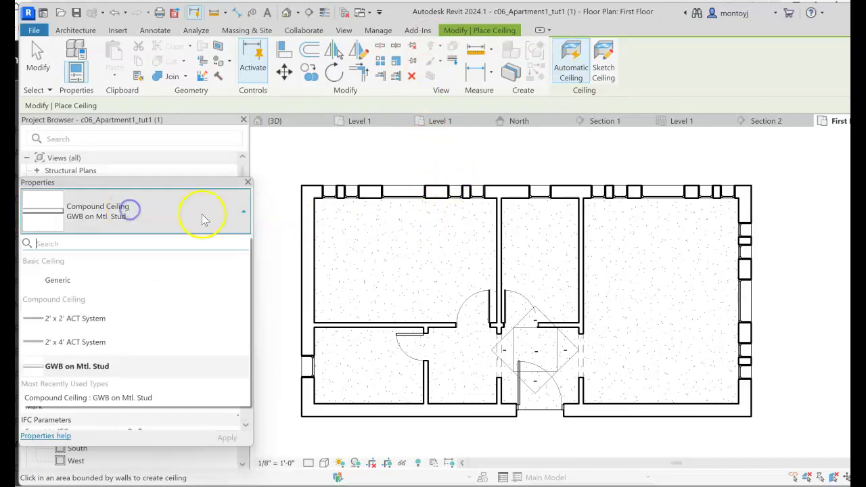
pyautogui.click(141, 219)
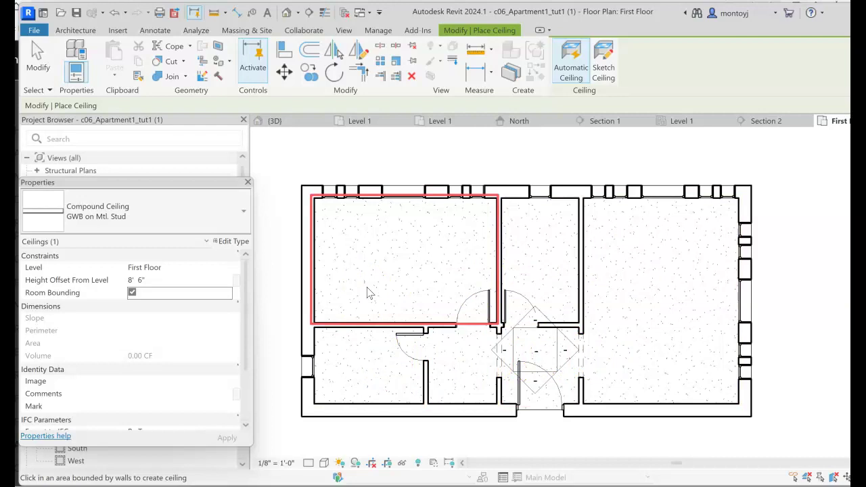
pyautogui.click(401, 262)
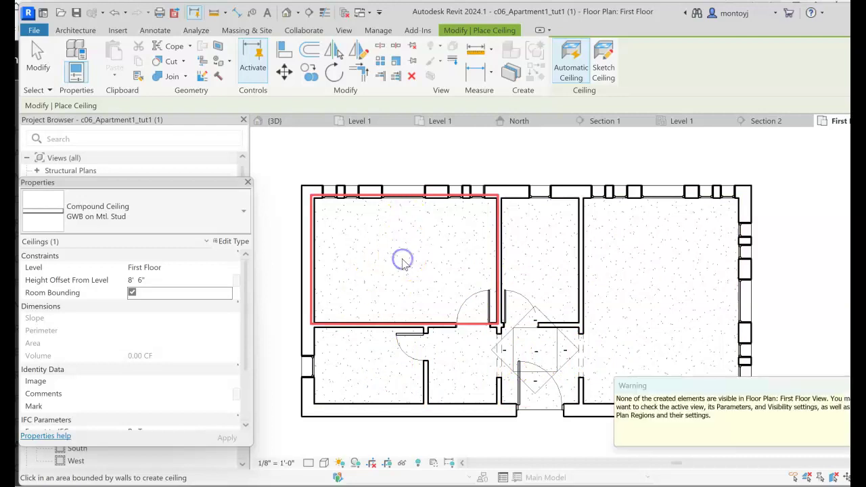
pyautogui.click(676, 331)
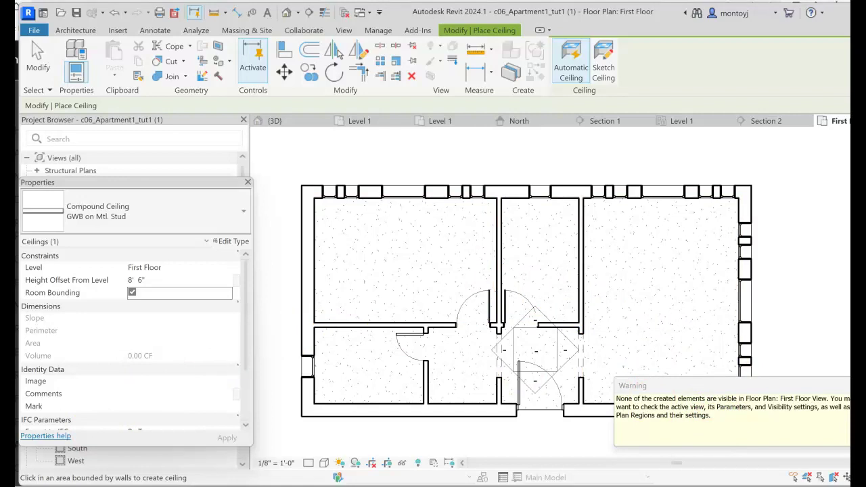
# Step: Open the First Floor reflected ceiling plan and move the Properties palette to show more of its settings
pyautogui.moveTo(146, 182); pyautogui.dragTo(143, 336)
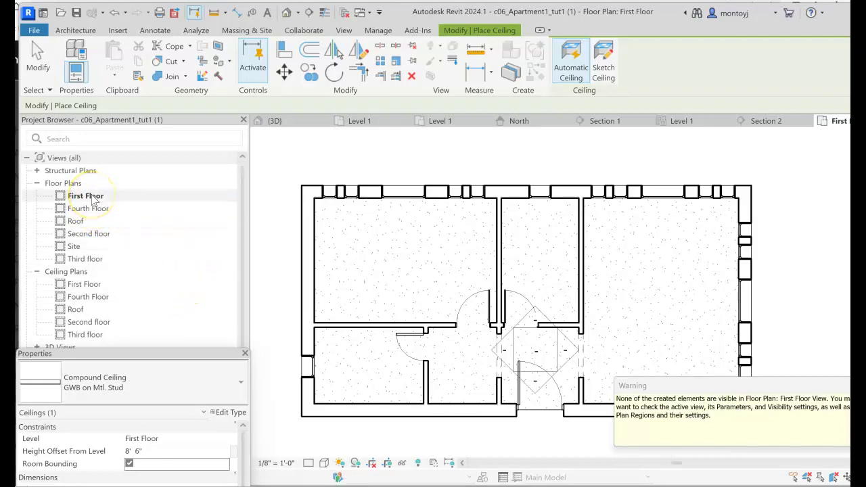
pyautogui.click(81, 286)
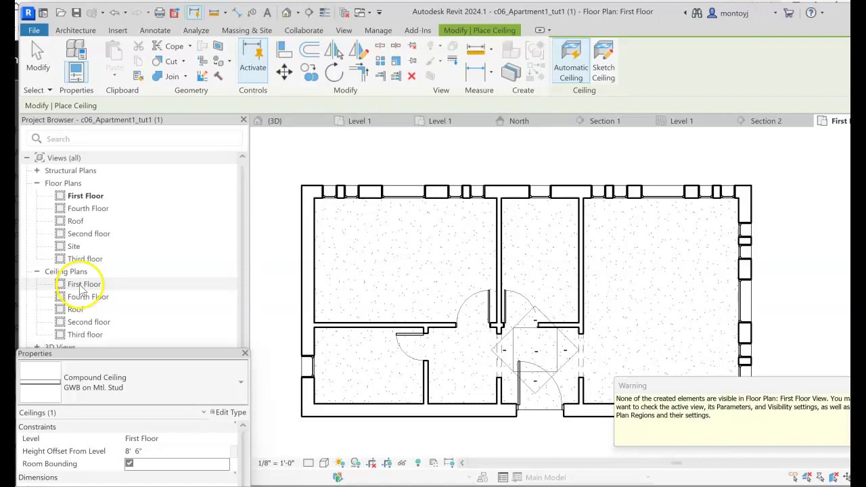
pyautogui.doubleClick(82, 287)
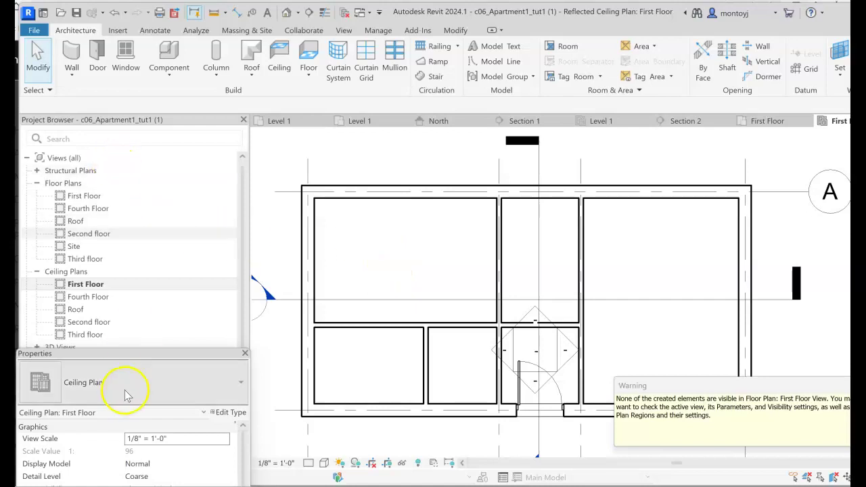
pyautogui.moveTo(158, 349); pyautogui.dragTo(164, 249)
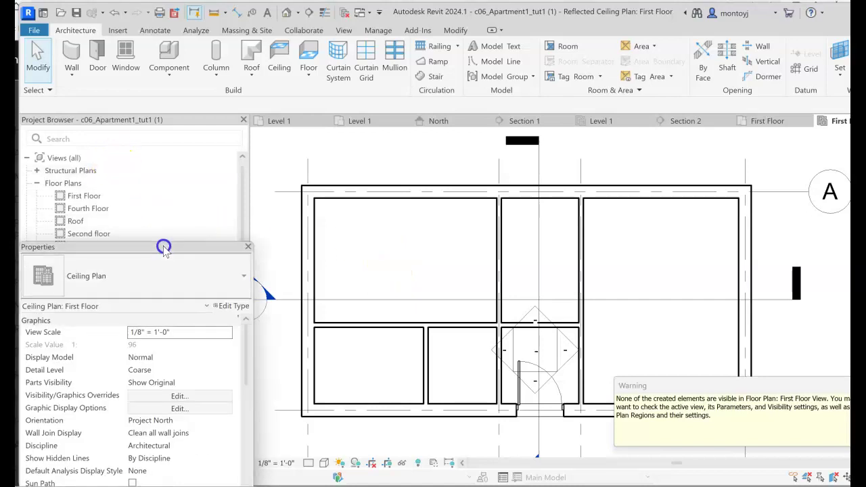
# Step: Place GWB on Mtl. Stud ceilings at 8' 6" in the enclosed rooms of the First Floor reflected ceiling plan and end the ceiling command
pyautogui.click(280, 54)
pyautogui.click(134, 277)
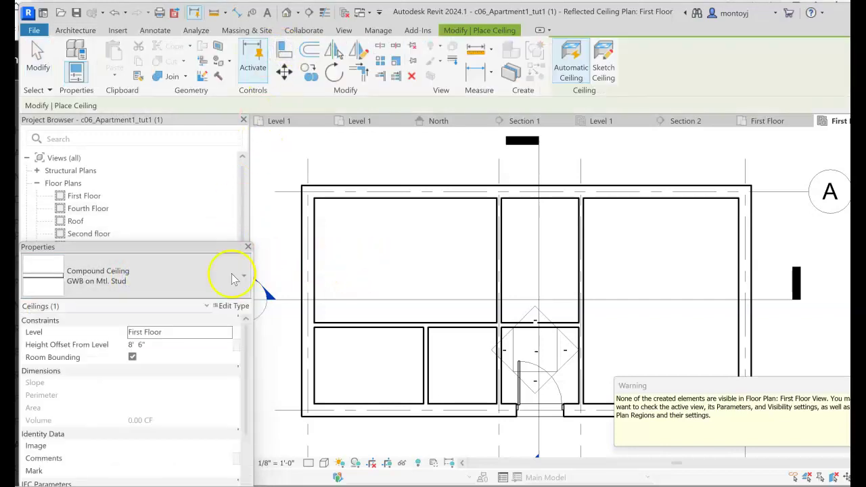
pyautogui.click(334, 257)
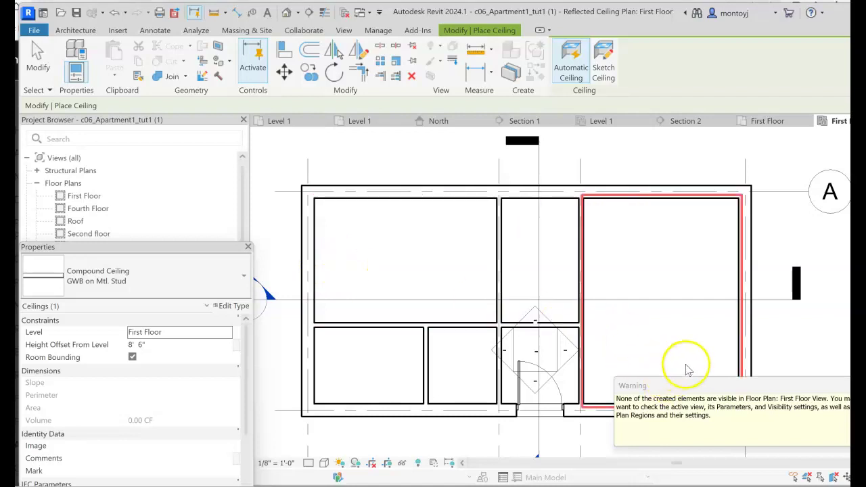
pyautogui.click(687, 297)
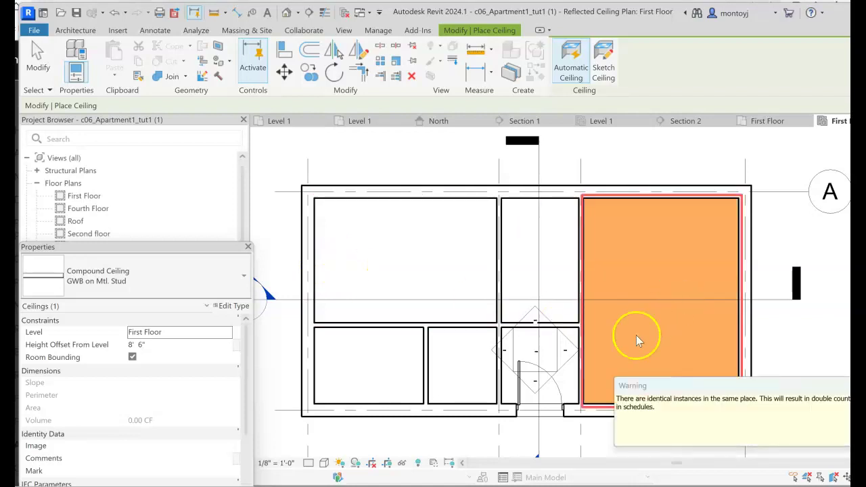
pyautogui.click(543, 272)
pyautogui.click(434, 261)
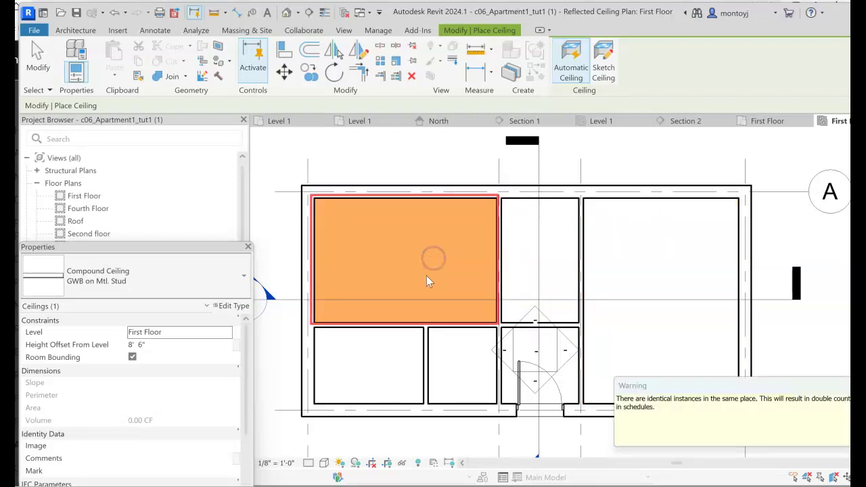
pyautogui.click(398, 365)
pyautogui.click(463, 365)
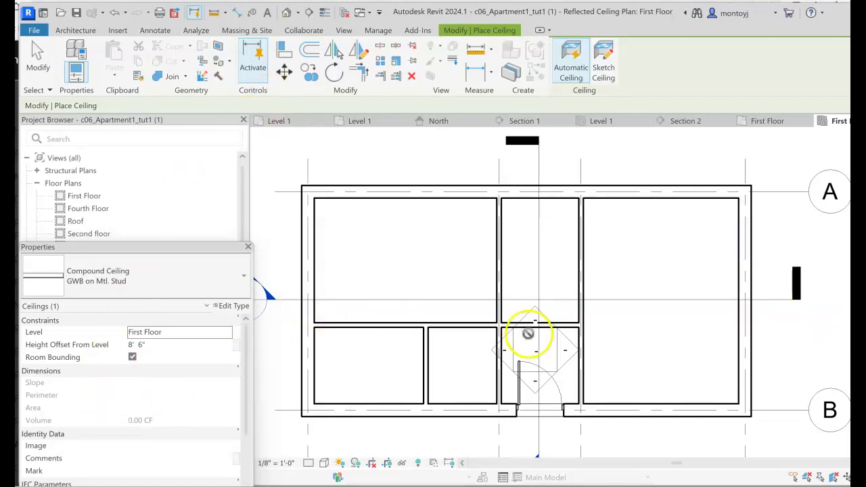
pyautogui.scroll(-1, 639, 153)
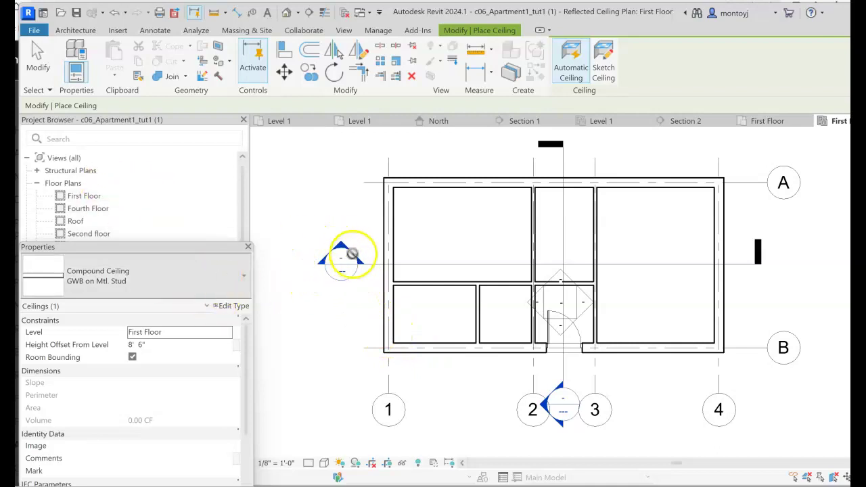
pyautogui.click(38, 55)
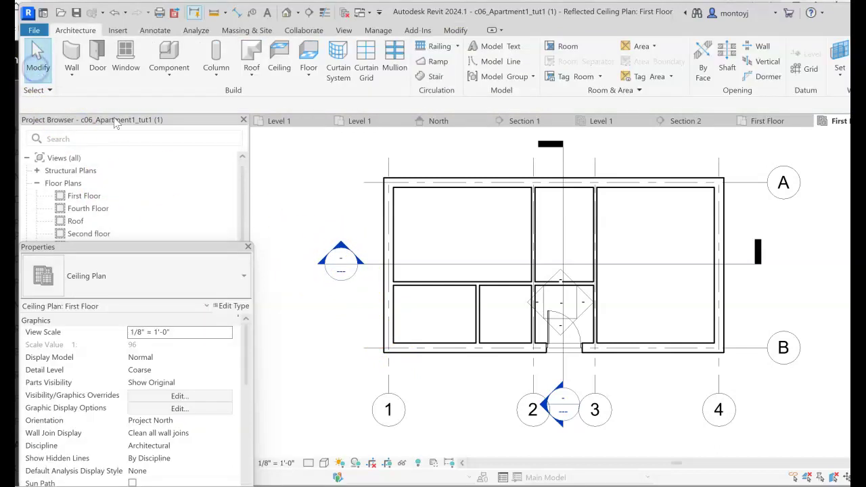
# Step: Open Section X from its marker in the ceiling plan and inspect the ceiling line, dismissing the boundary-editing view choice
pyautogui.doubleClick(343, 250)
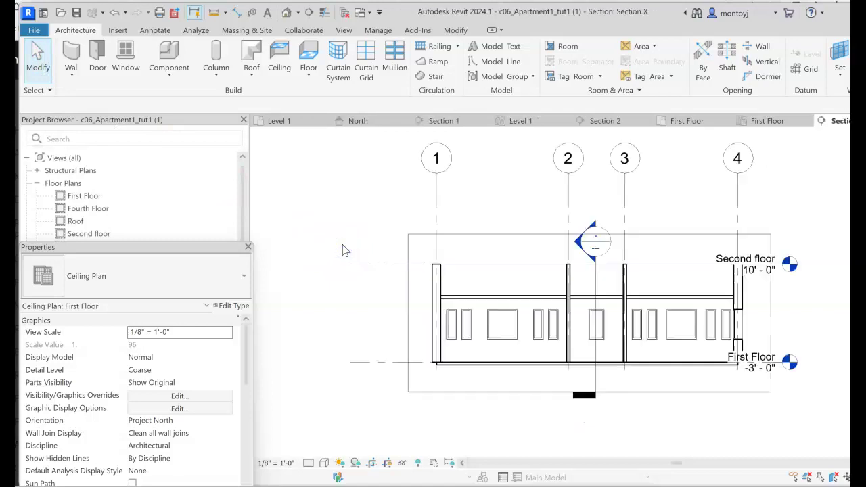
pyautogui.scroll(5, 585, 389)
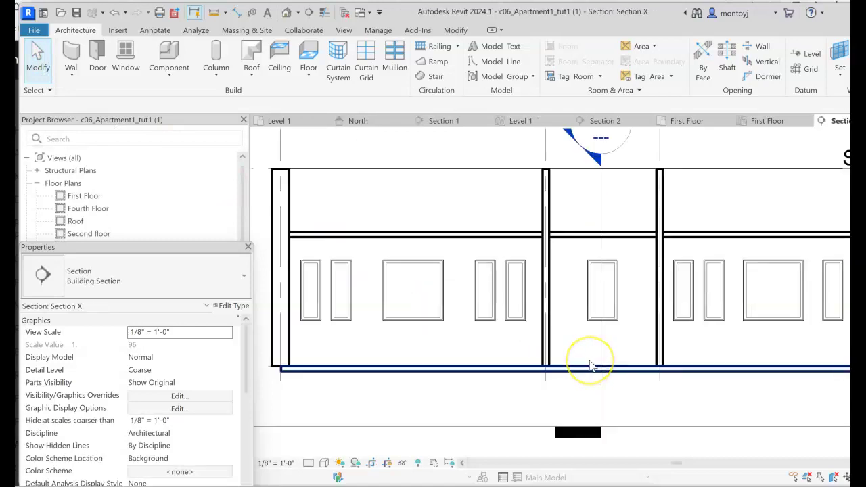
pyautogui.doubleClick(528, 234)
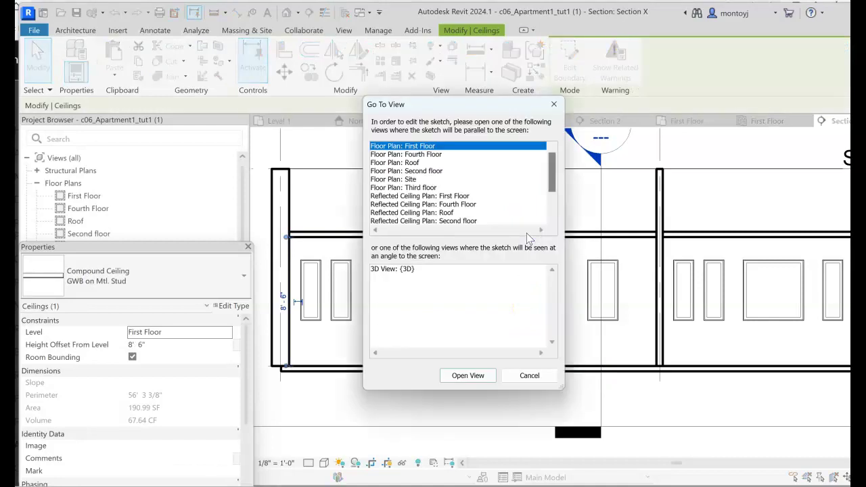
pyautogui.click(529, 376)
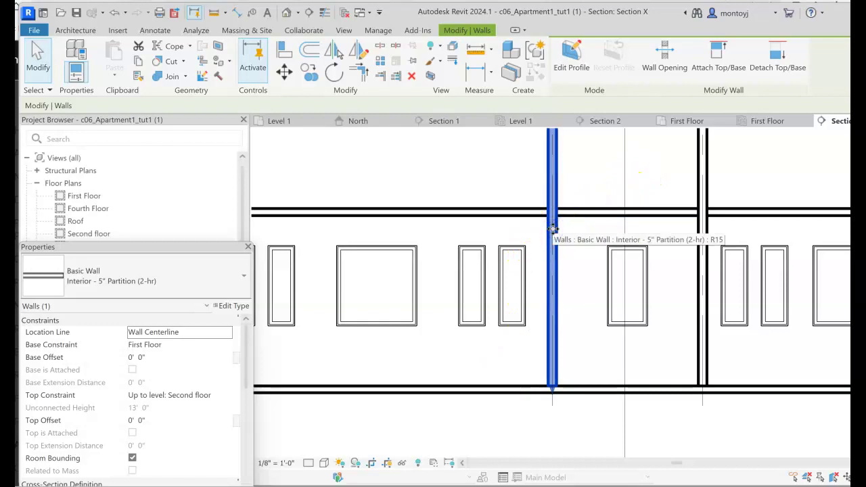
# Step: Select the ceiling between grids 1 and 2 in Section X and examine its height against the floor, walls and Second floor level
pyautogui.click(501, 212)
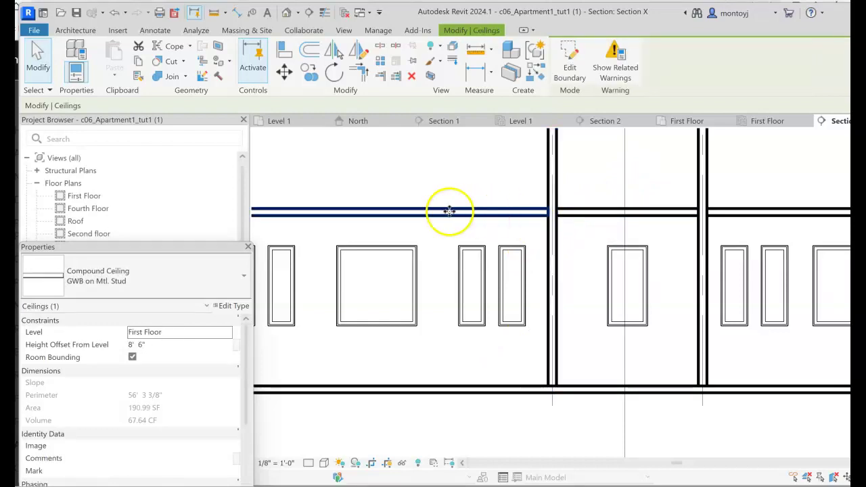
pyautogui.scroll(-3, 375, 318)
pyautogui.moveTo(381, 328); pyautogui.dragTo(421, 333, button='middle')
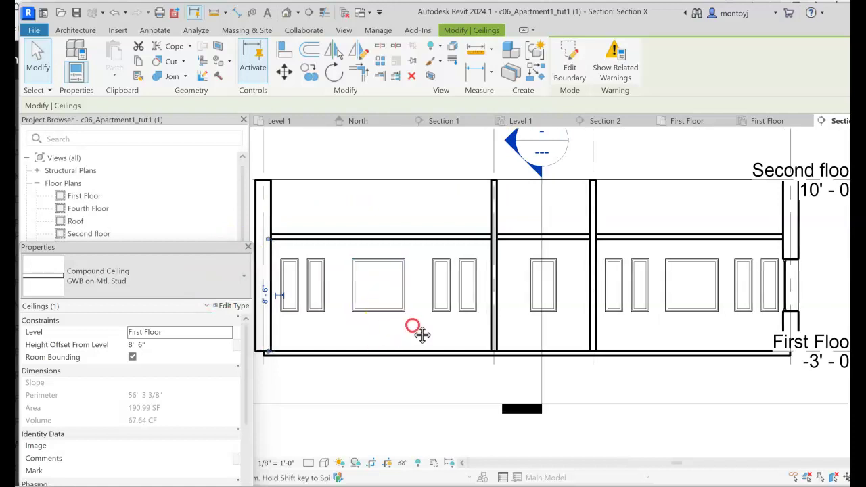
pyautogui.scroll(2, 301, 270)
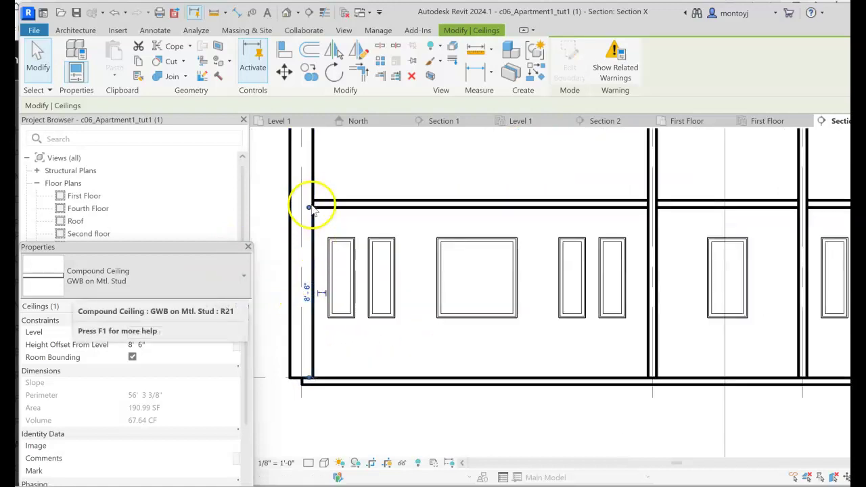
pyautogui.click(342, 203)
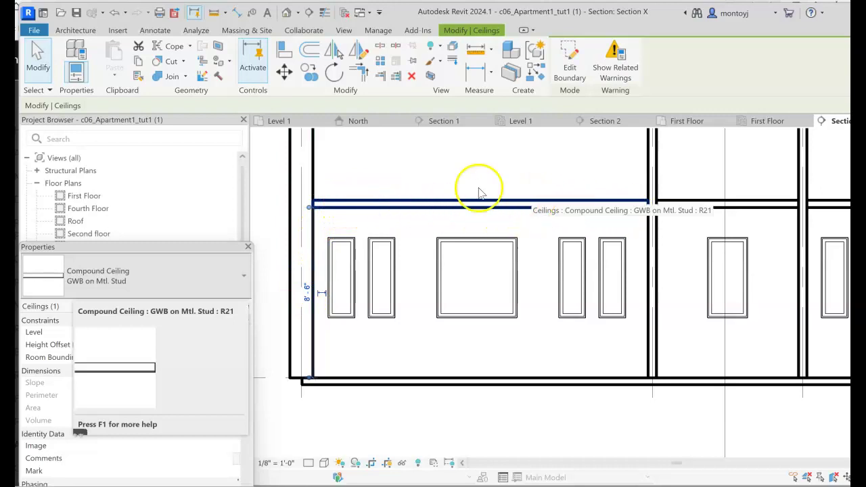
pyautogui.scroll(-2, 460, 300)
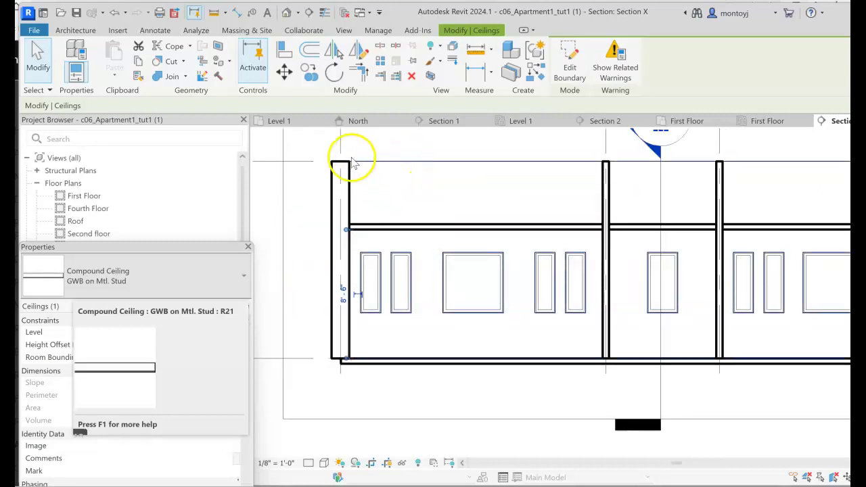
pyautogui.scroll(-2, 487, 304)
pyautogui.moveTo(531, 359); pyautogui.dragTo(491, 372, button='middle')
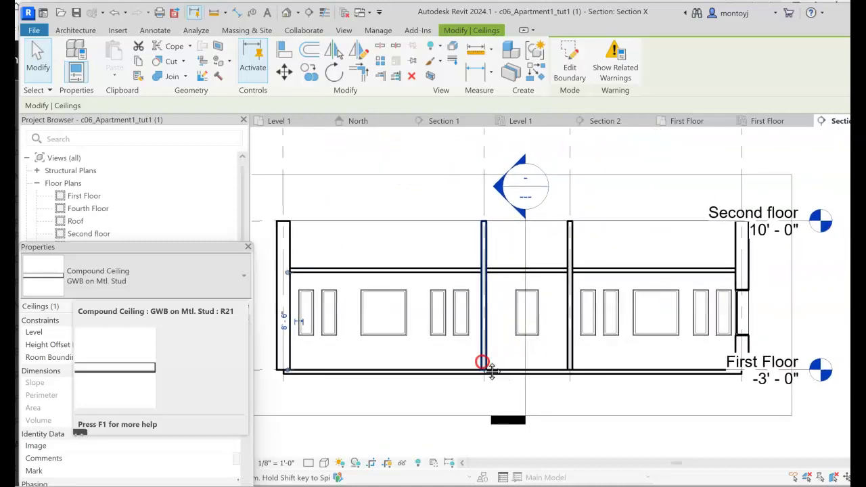
# Step: Open the default 3D view and inspect the ceilings inside each room of the apartment from above
pyautogui.scroll(-3, 167, 196)
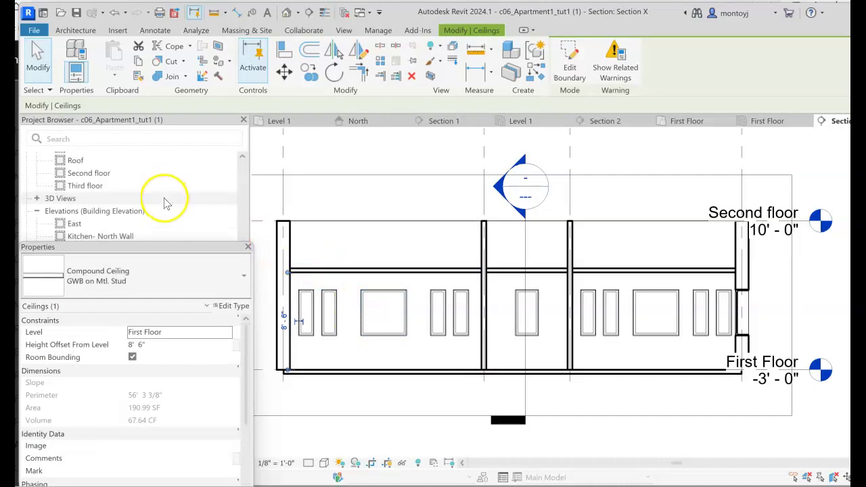
pyautogui.click(286, 12)
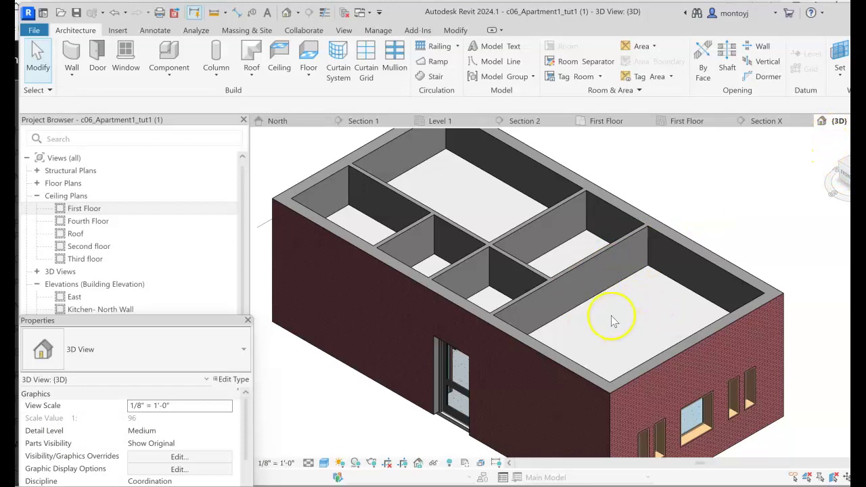
pyautogui.click(40, 54)
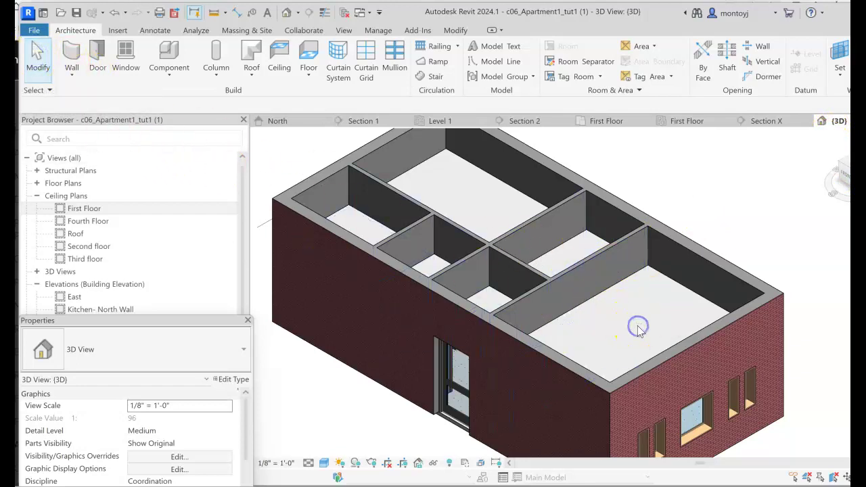
pyautogui.click(563, 252)
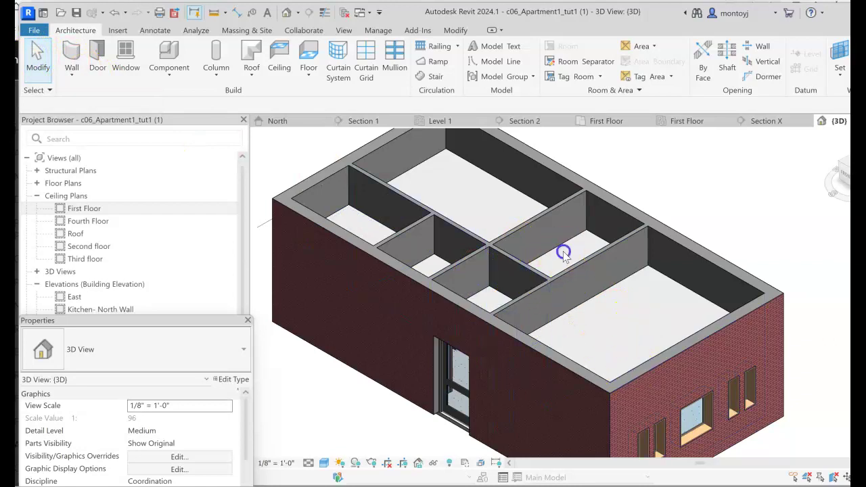
pyautogui.click(601, 329)
pyautogui.click(532, 208)
pyautogui.click(369, 223)
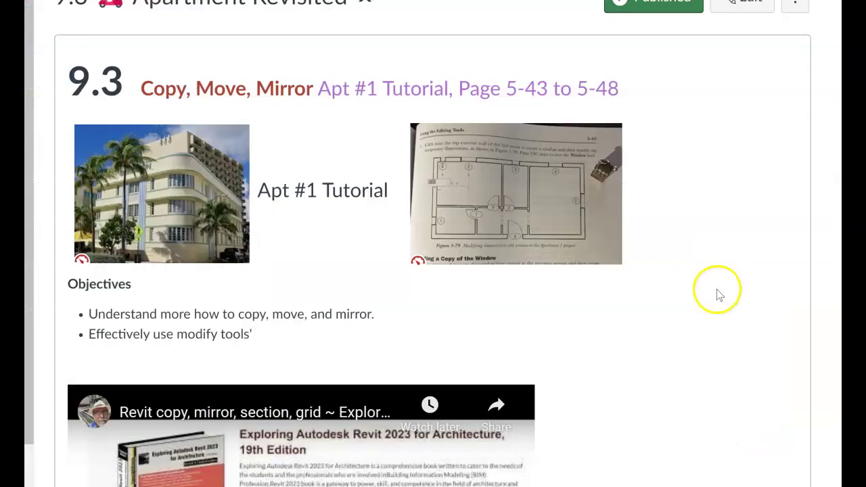
# Step: Review the 9.3 tutorial page through the floor and ceiling section to the Part 4 furniture and sanitation requirements
pyautogui.scroll(-10, 699, 300)
pyautogui.scroll(-20, 699, 298)
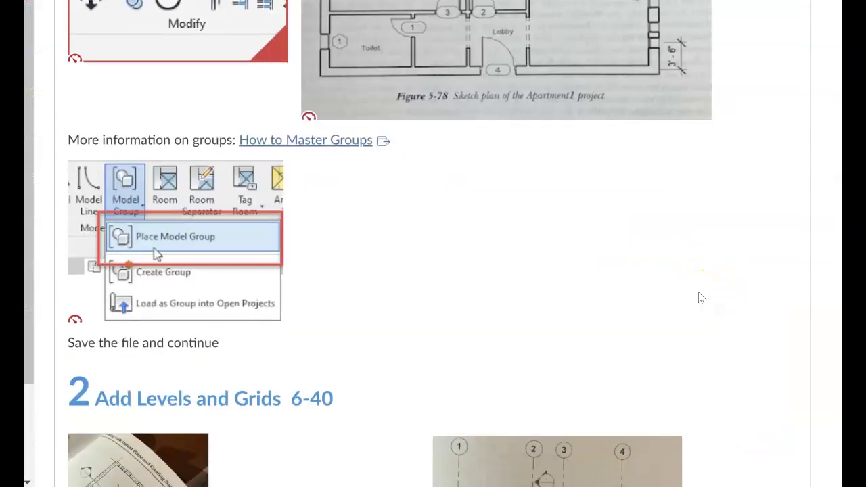
pyautogui.scroll(-4, 696, 296)
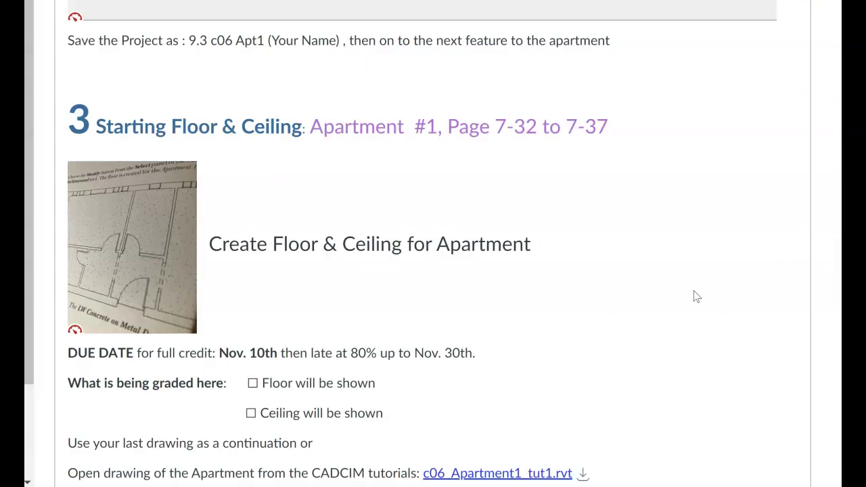
pyautogui.scroll(-7, 656, 269)
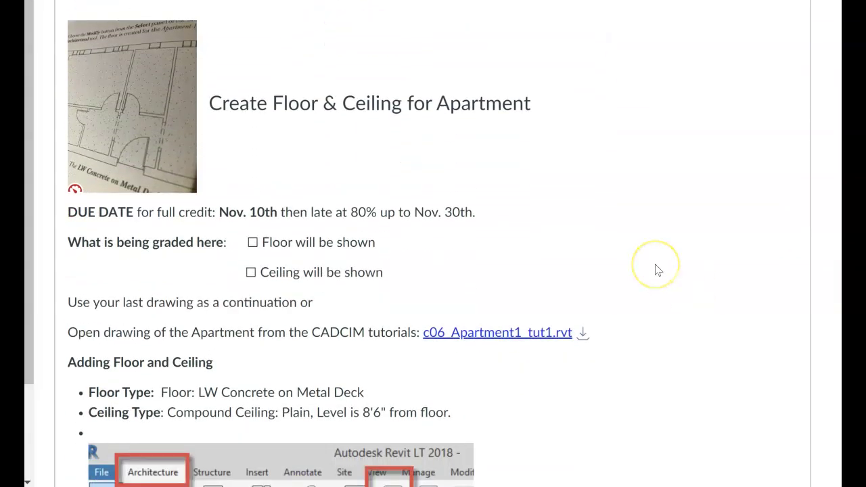
pyautogui.scroll(-7, 658, 270)
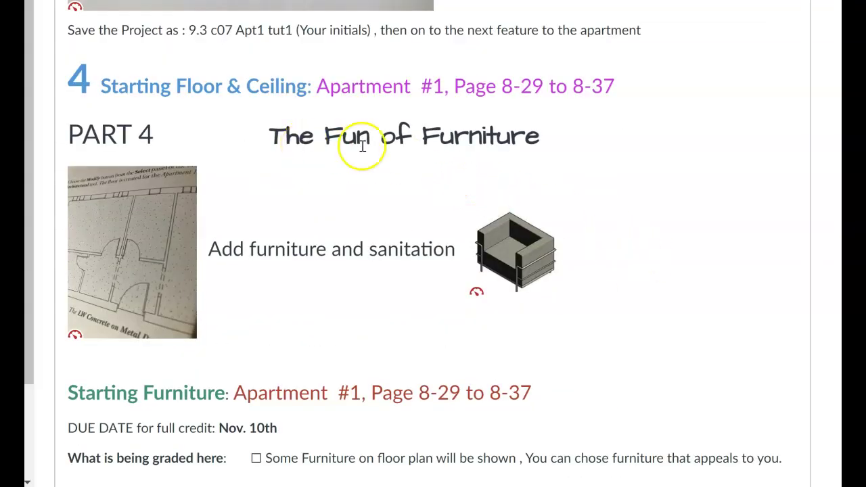
pyautogui.scroll(-3, 605, 210)
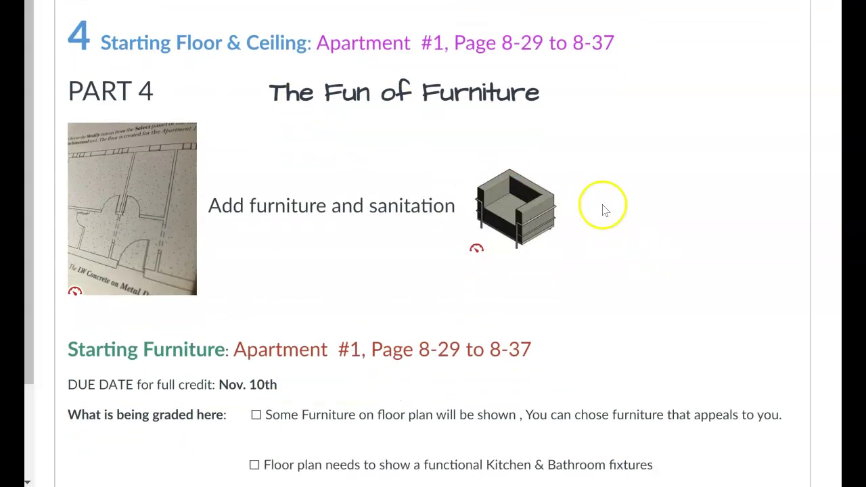
pyautogui.scroll(1, 605, 210)
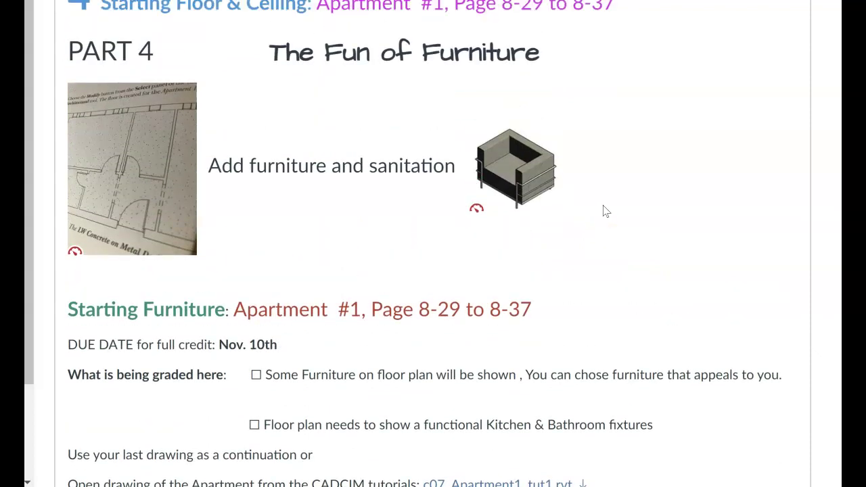
pyautogui.scroll(-2, 588, 242)
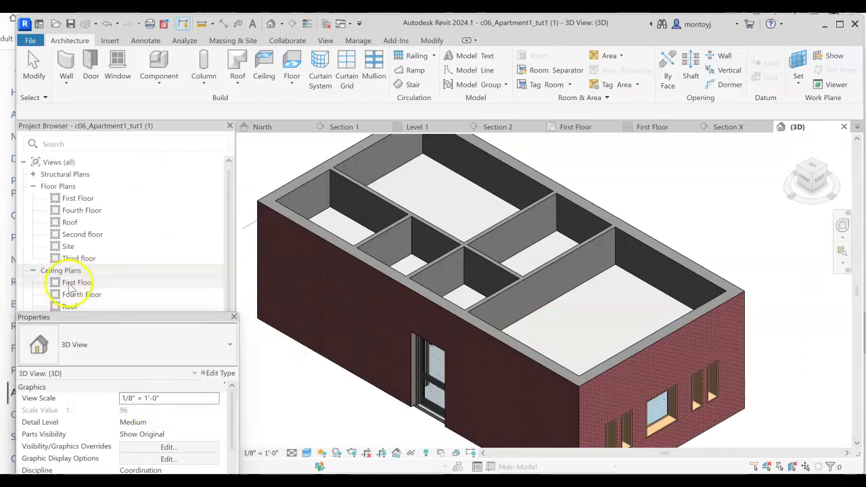
# Step: Switch to Revit, collapse the Ceiling Plans group and open the First Floor floor plan
pyautogui.click(33, 270)
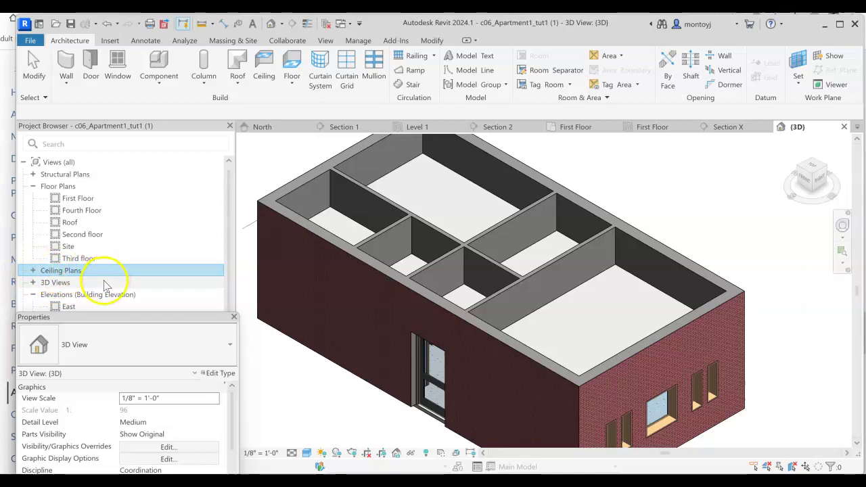
pyautogui.click(32, 270)
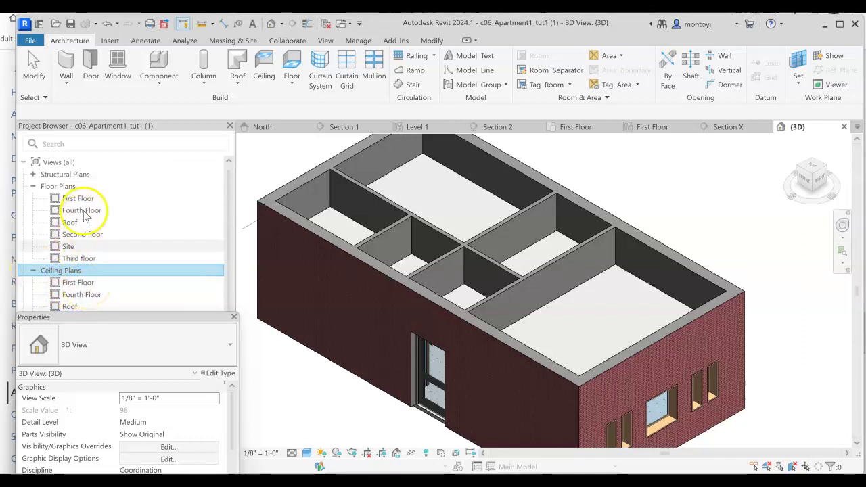
pyautogui.click(33, 270)
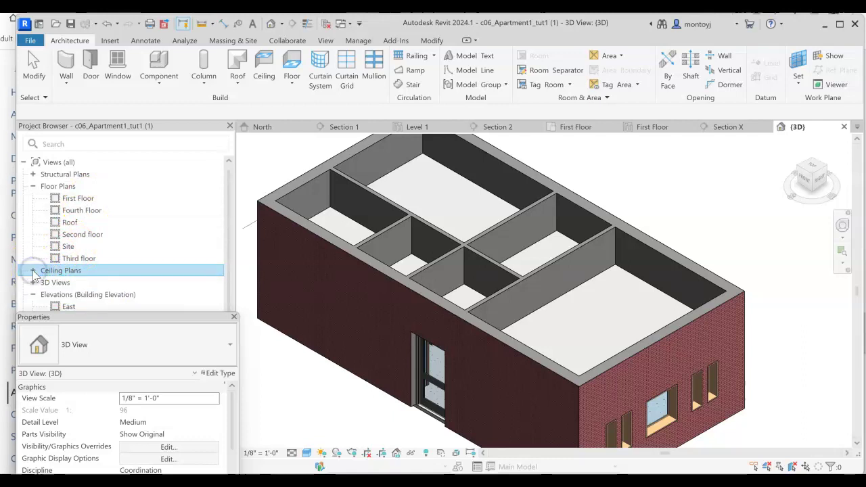
pyautogui.doubleClick(79, 199)
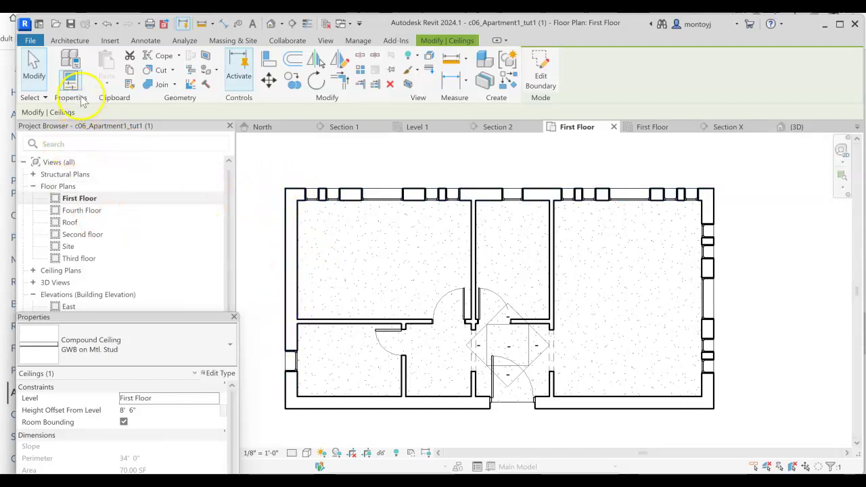
# Step: Open the Load Autodesk Family library and browse to its Furniture category
pyautogui.click(111, 42)
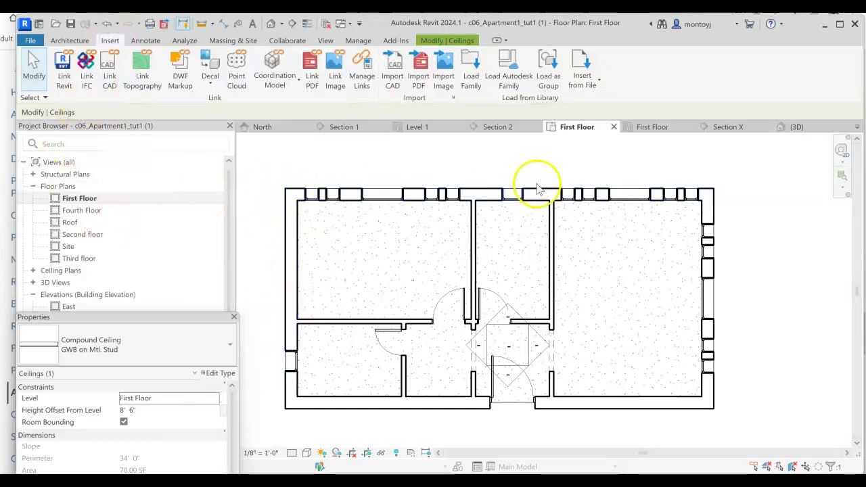
pyautogui.click(506, 67)
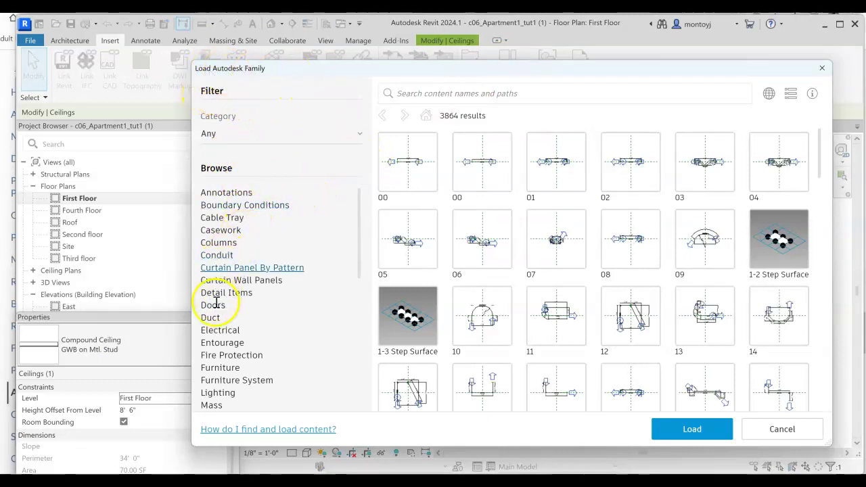
pyautogui.click(222, 368)
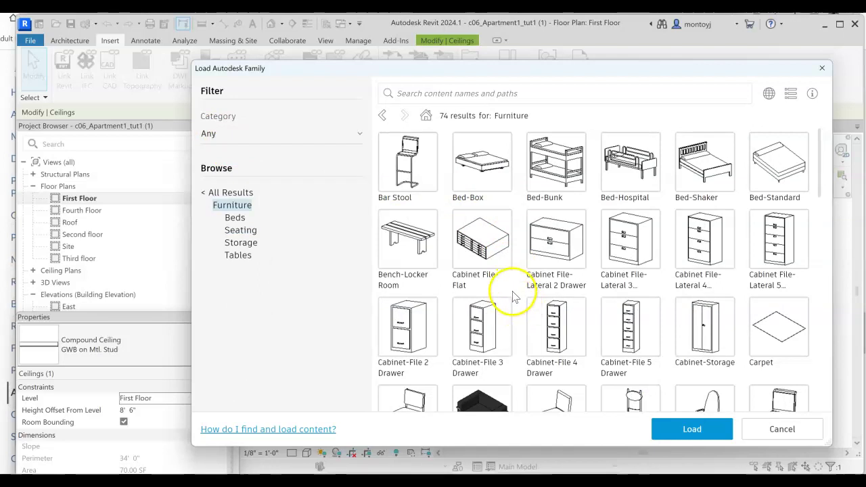
# Step: Try to select the Chair-Corbu and Chair-Kinder families for loading from the Furniture category
pyautogui.scroll(-1, 528, 315)
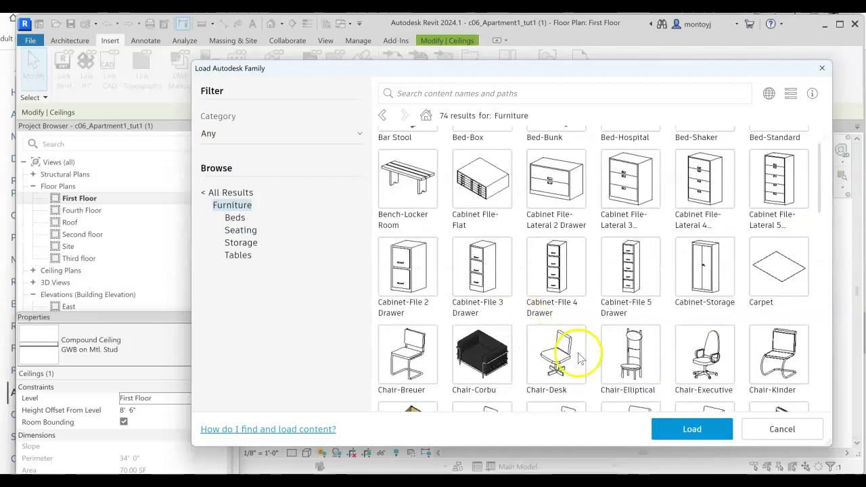
pyautogui.click(488, 369)
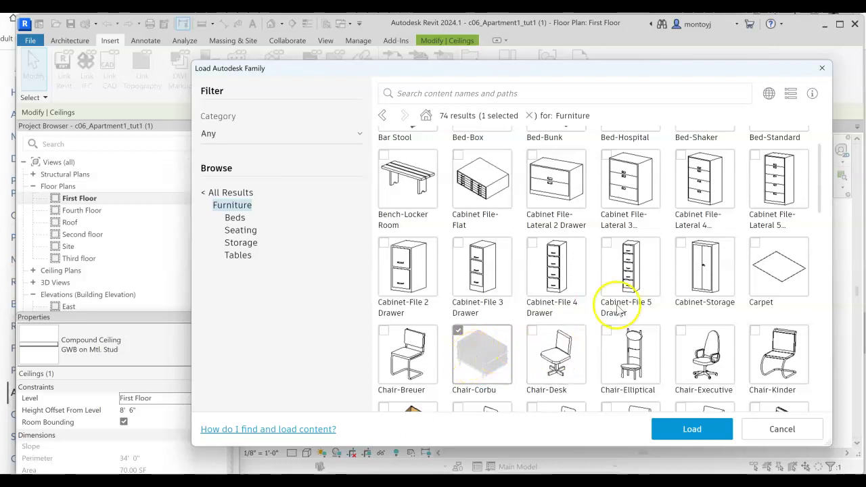
pyautogui.click(779, 357)
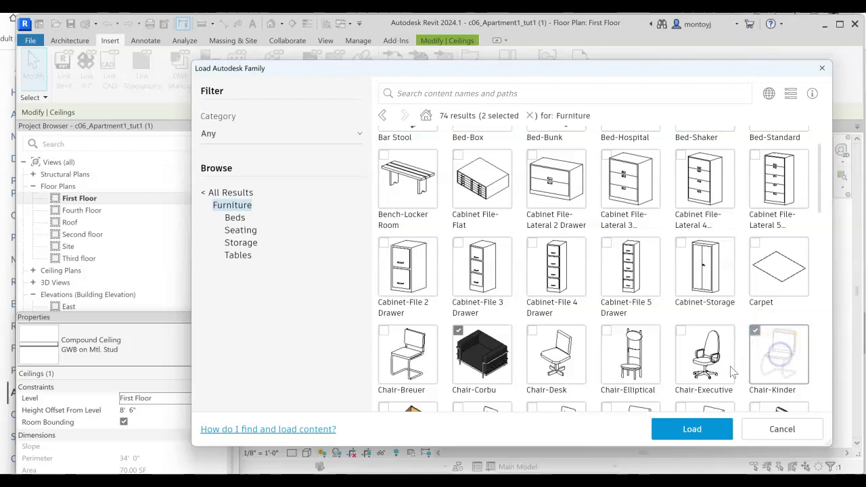
pyautogui.scroll(-1, 356, 265)
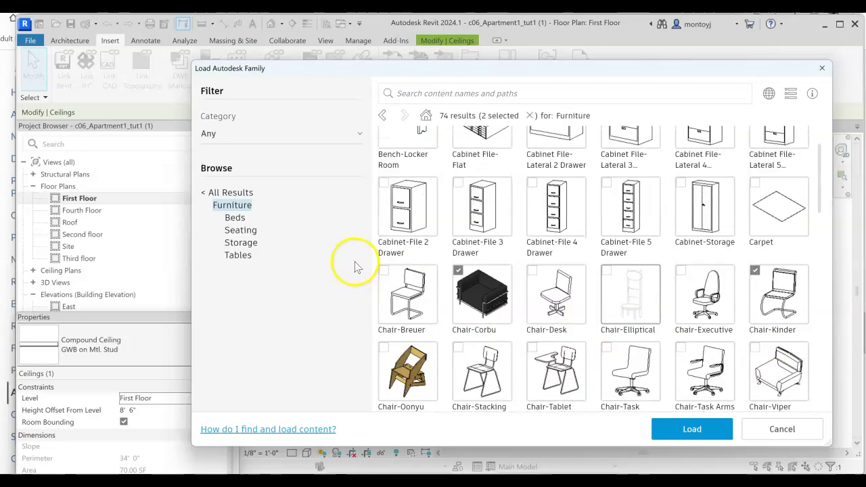
pyautogui.scroll(-2, 358, 281)
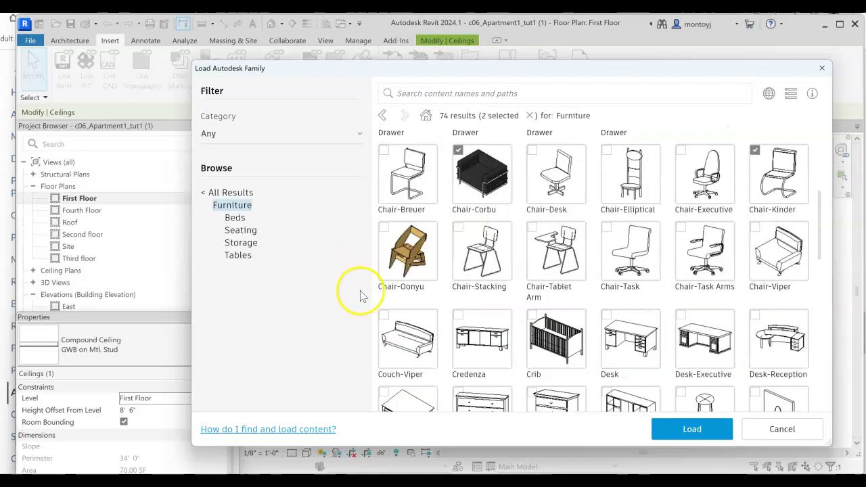
# Step: Load the Bed-Shaker family from the Beds subcategory into the project
pyautogui.click(241, 219)
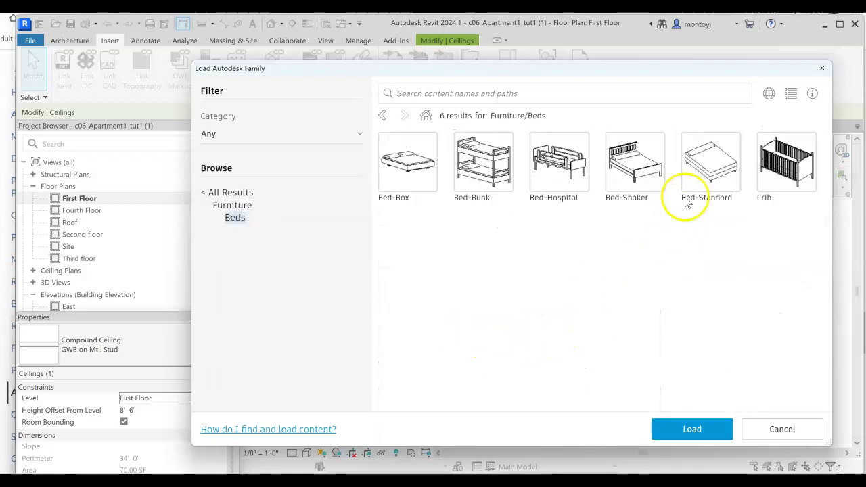
pyautogui.click(625, 166)
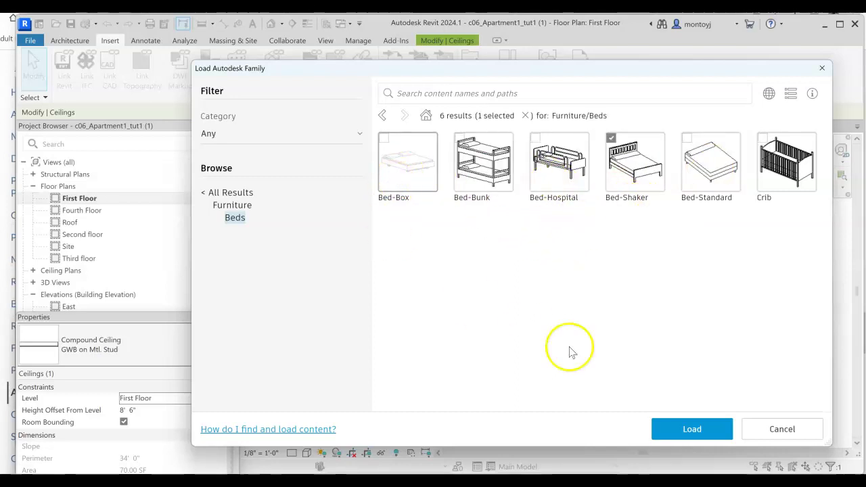
pyautogui.click(692, 430)
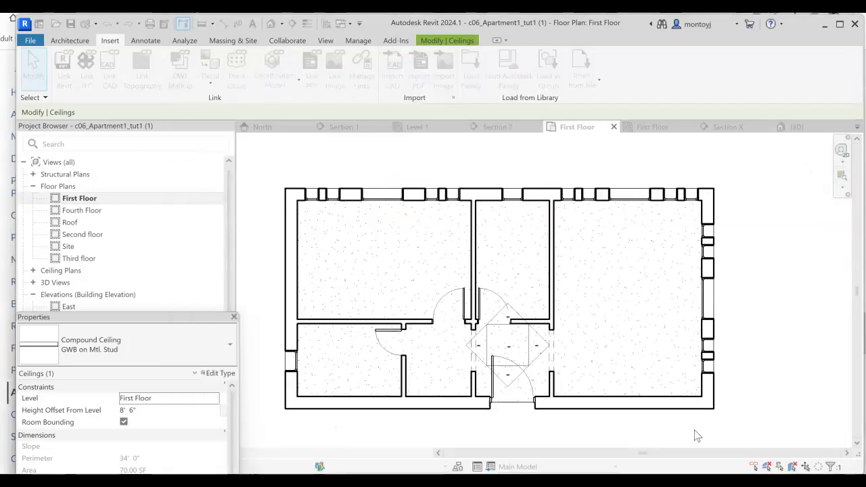
# Step: Look through the view properties of the First Floor plan and reposition the Properties palette over the project browser
pyautogui.moveTo(145, 316); pyautogui.dragTo(156, 139)
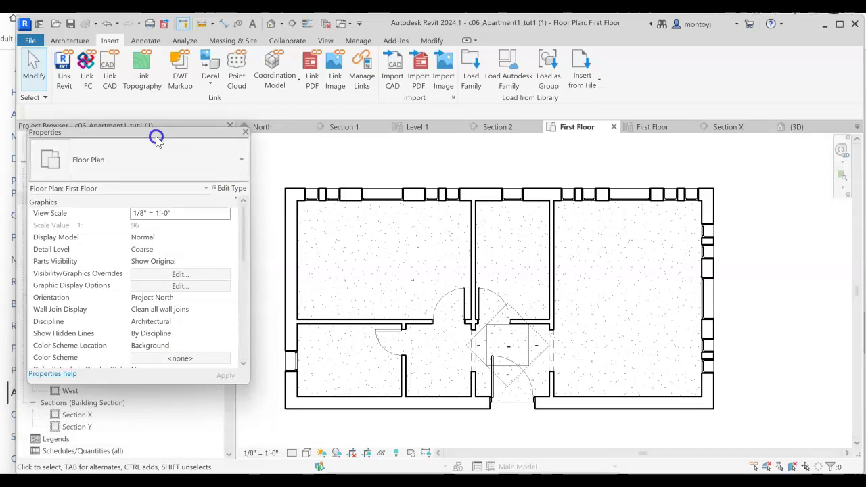
pyautogui.scroll(-3, 233, 243)
pyautogui.scroll(-5, 228, 255)
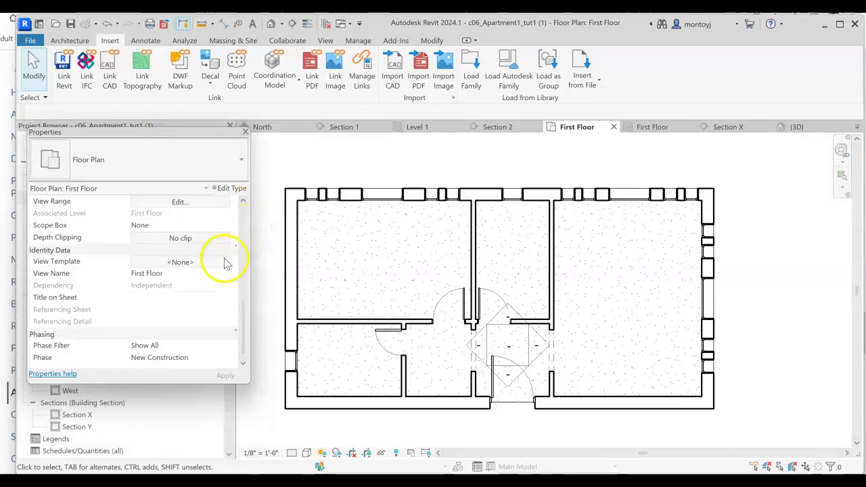
pyautogui.scroll(10, 226, 260)
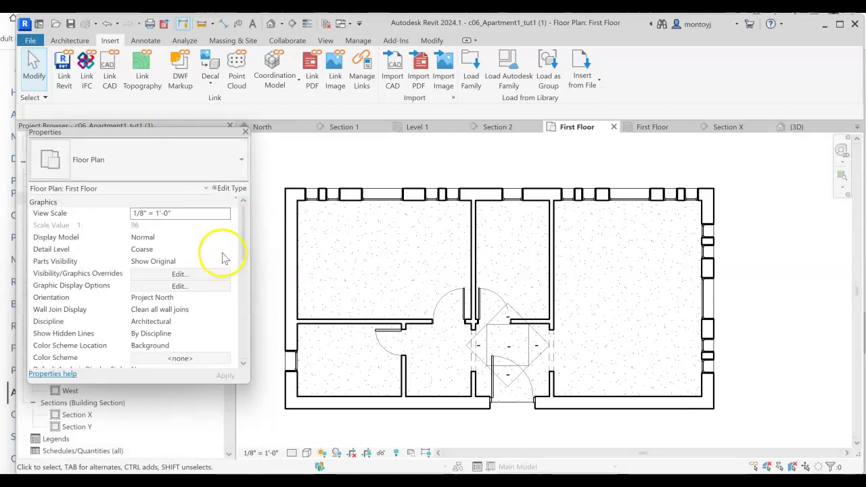
pyautogui.moveTo(139, 135); pyautogui.dragTo(131, 215)
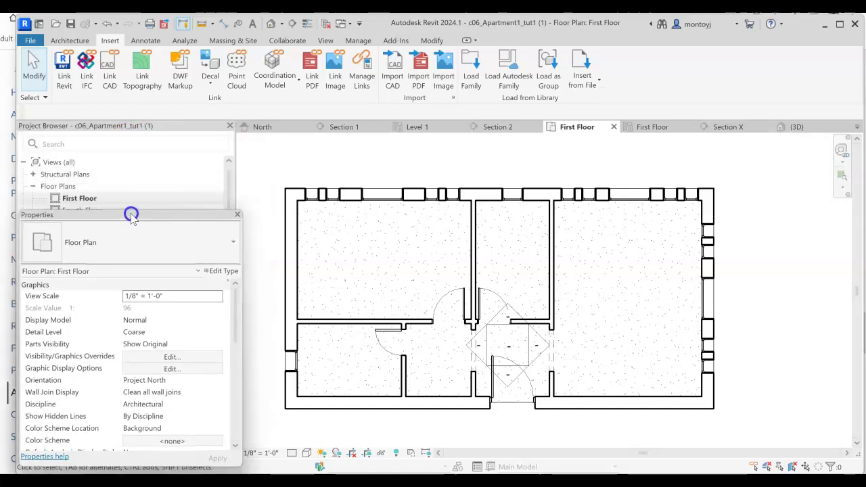
# Step: Start placing a component, reposition the Properties palette lower and open the component type list
pyautogui.click(70, 40)
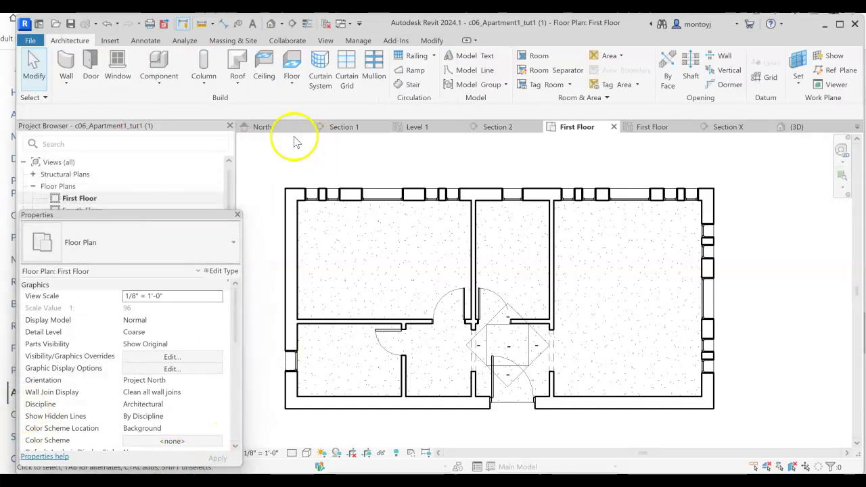
pyautogui.click(160, 69)
pyautogui.click(198, 256)
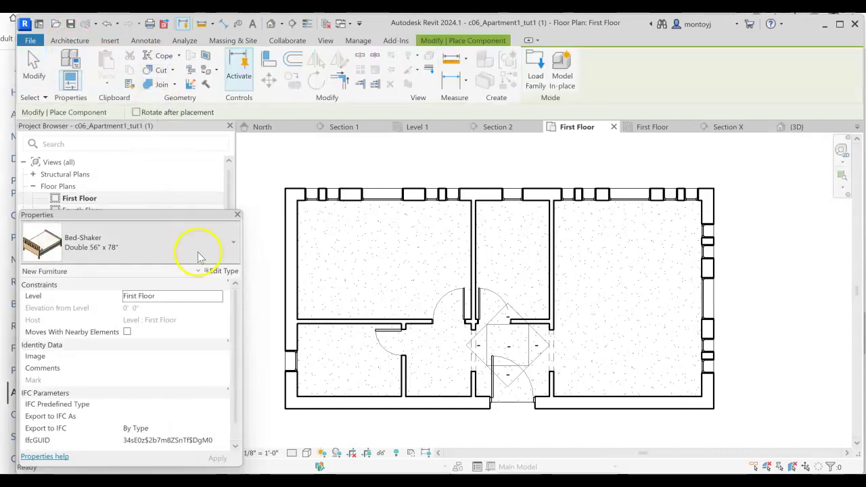
pyautogui.click(231, 246)
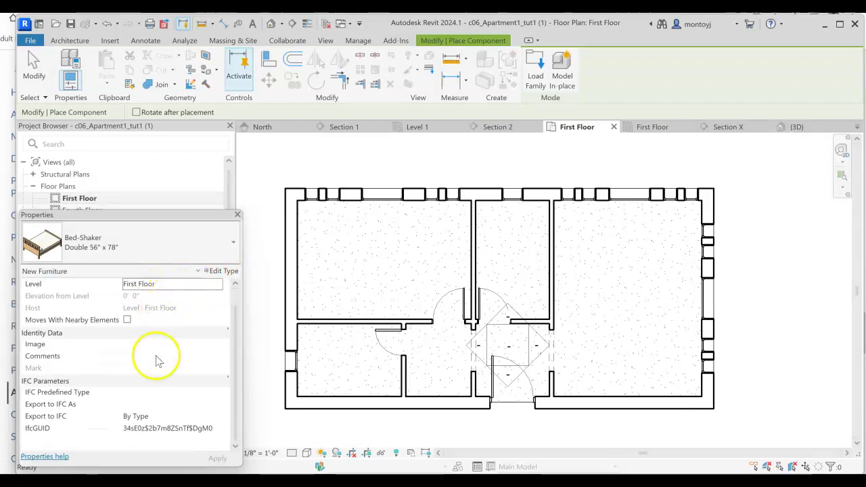
pyautogui.moveTo(209, 211); pyautogui.dragTo(213, 142)
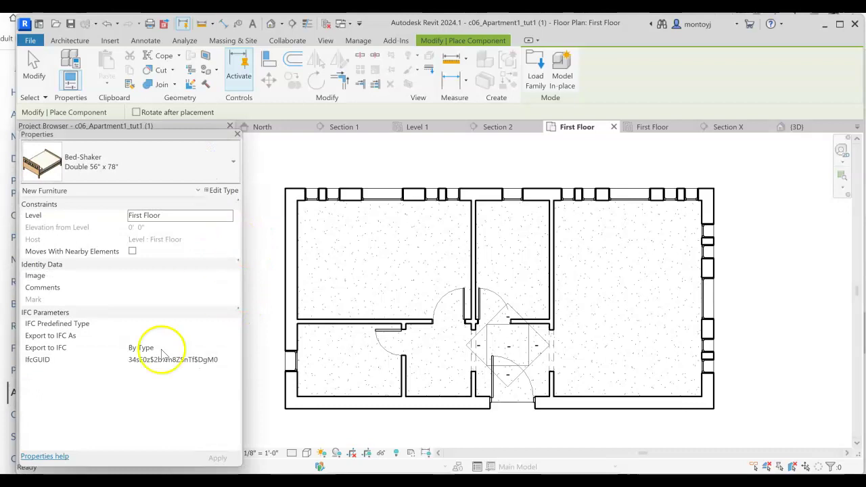
pyautogui.moveTo(139, 134); pyautogui.dragTo(128, 288)
pyautogui.click(211, 315)
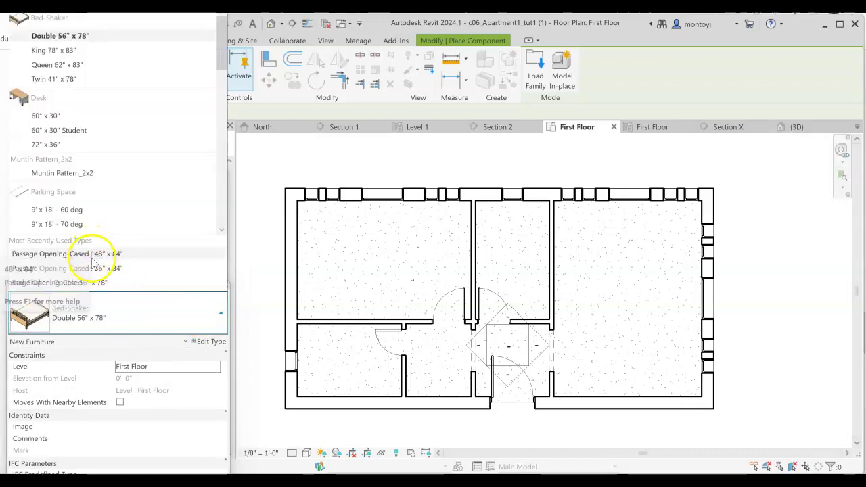
# Step: Browse the available component types, keep Bed-Shaker Double 56" x 78", and place the bed in the upper-left bedroom about 4' 0" from the north wall
pyautogui.scroll(-1, 75, 220)
pyautogui.scroll(1, 75, 217)
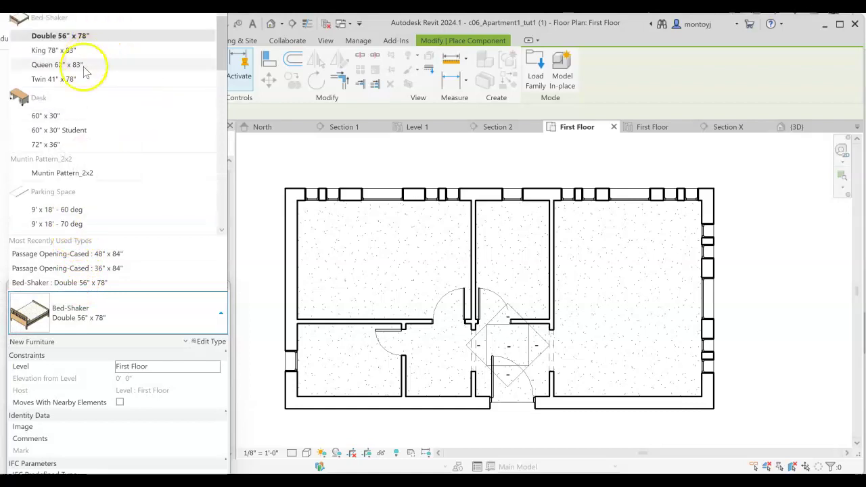
pyautogui.scroll(-5, 89, 129)
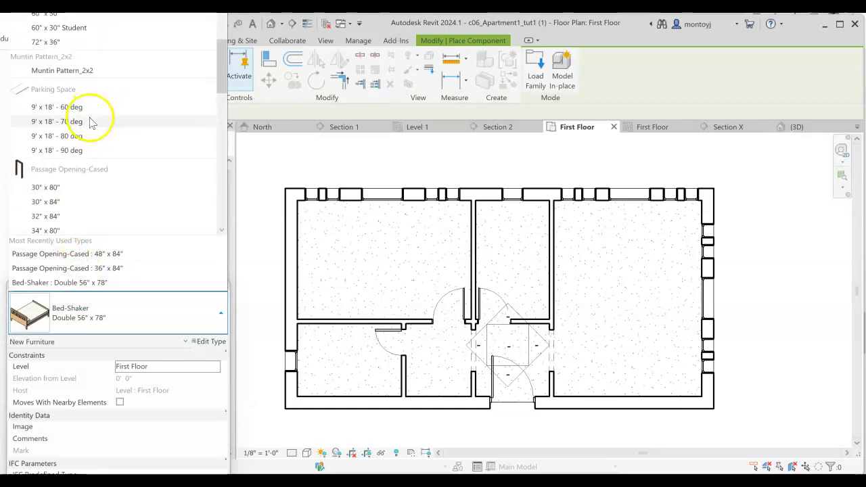
pyautogui.scroll(-3, 92, 127)
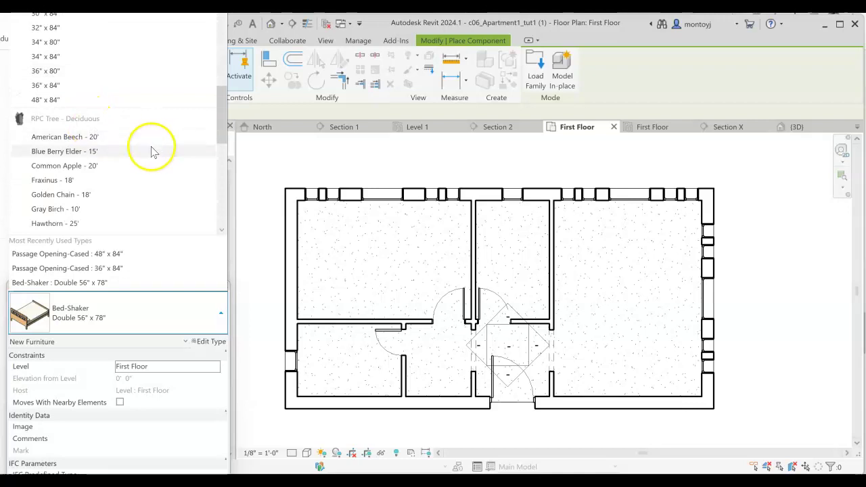
pyautogui.scroll(-4, 152, 143)
pyautogui.scroll(-3, 150, 151)
pyautogui.scroll(4, 91, 111)
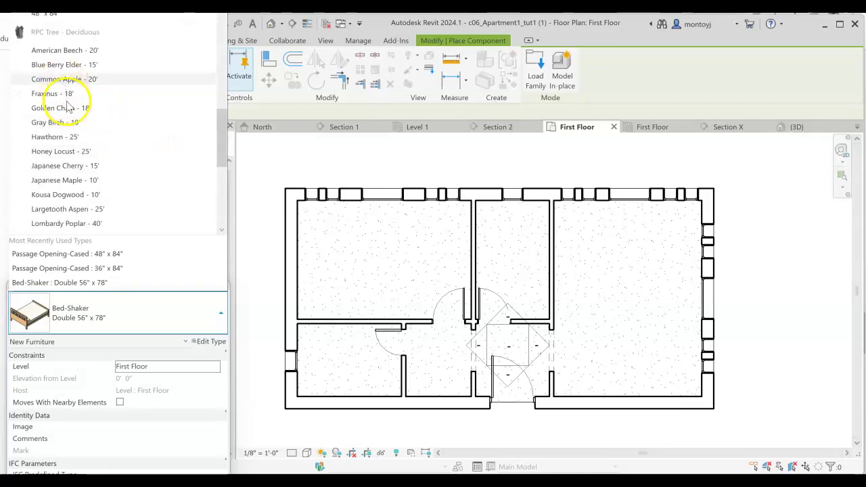
pyautogui.scroll(-3, 80, 129)
pyautogui.scroll(-4, 85, 138)
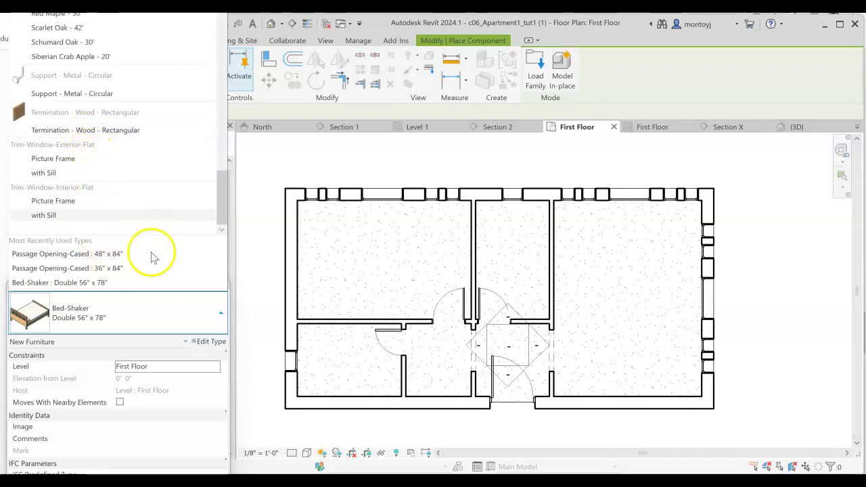
pyautogui.click(100, 311)
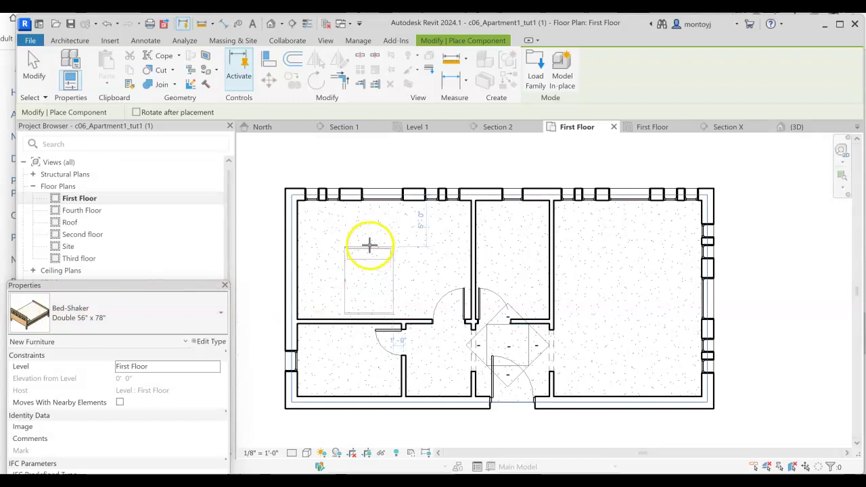
pyautogui.click(370, 232)
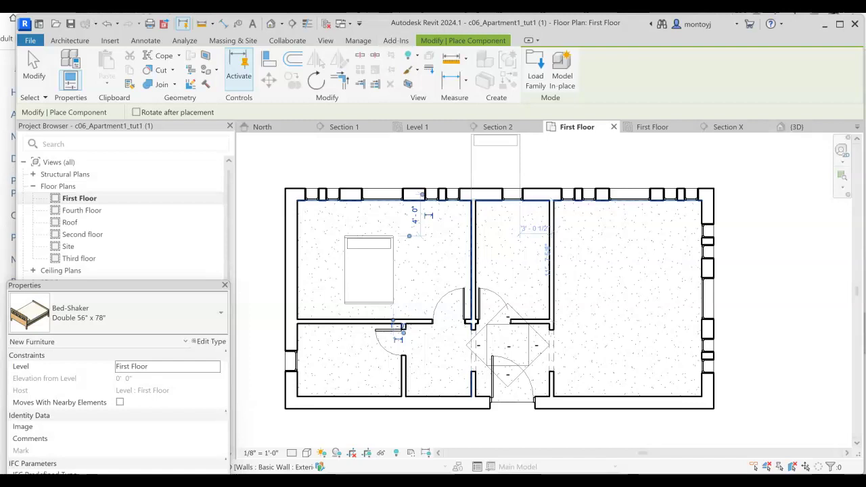
# Step: Switch to the assignment page in the browser and review the furniture sketch plan, the finished building picture and the submission instructions
pyautogui.click(165, 5)
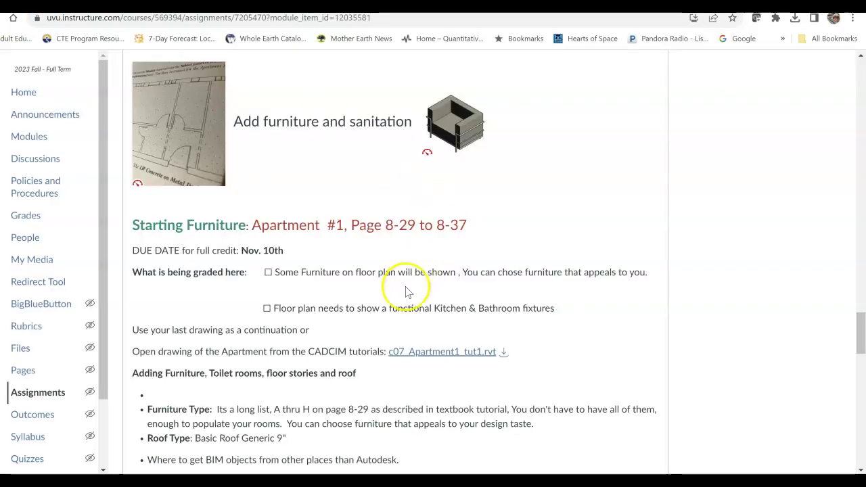
pyautogui.scroll(-8, 400, 338)
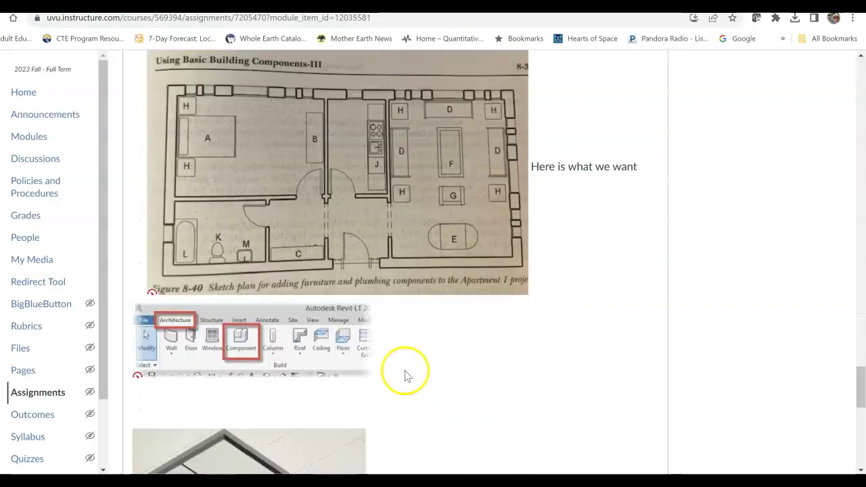
pyautogui.scroll(-4, 406, 375)
pyautogui.scroll(6, 407, 373)
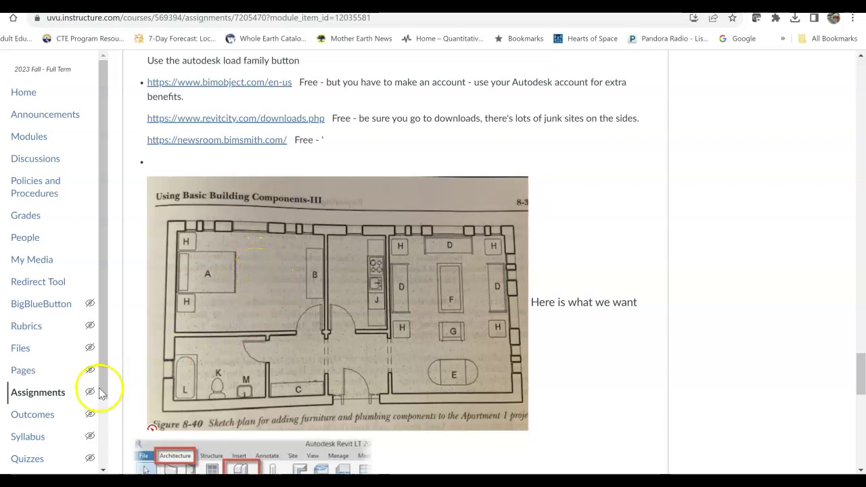
pyautogui.scroll(-15, 580, 332)
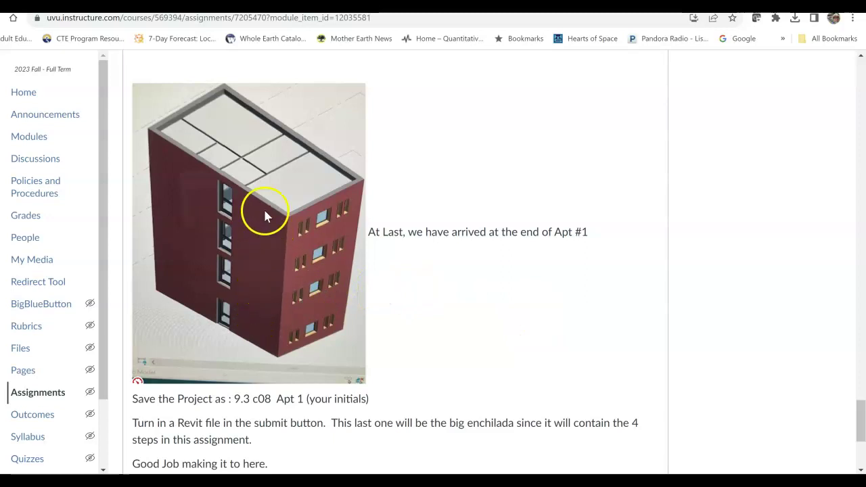
pyautogui.scroll(-2, 464, 266)
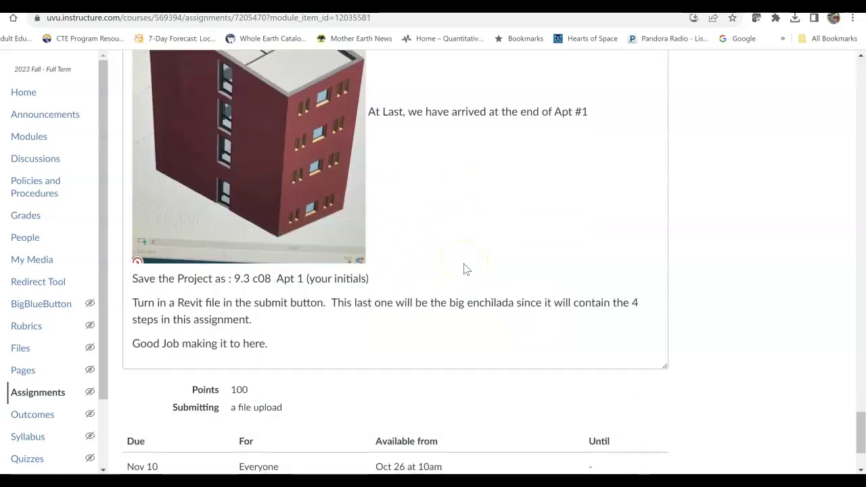
pyautogui.scroll(1, 464, 270)
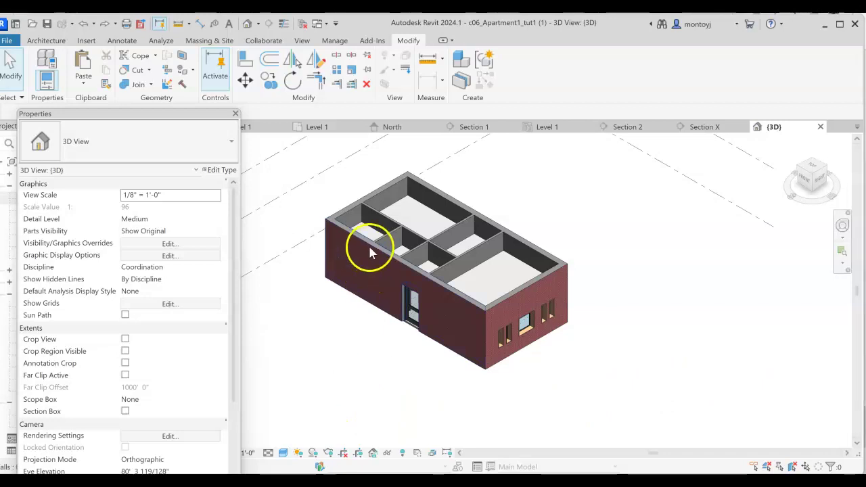
# Step: In Revit's 3D view, select the chain of four exterior brick walls and set their top constraint to Up to level: Roof
pyautogui.click(367, 244)
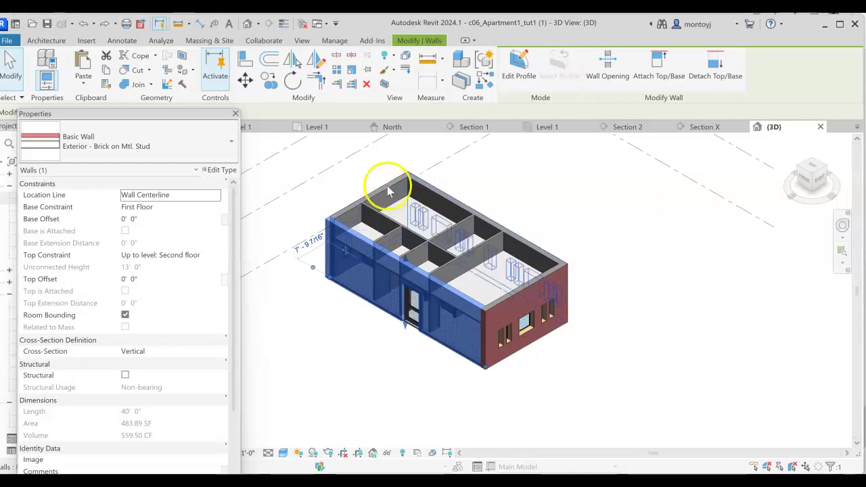
pyautogui.press('Tab')
pyautogui.click(352, 205)
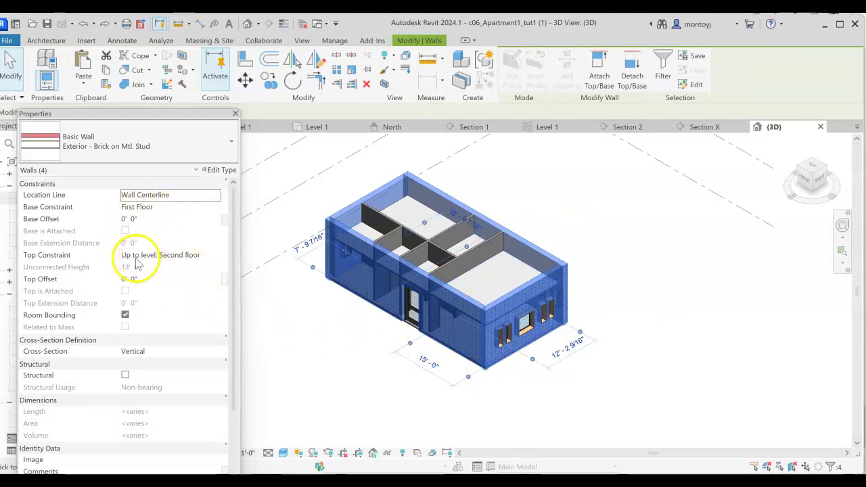
pyautogui.click(205, 254)
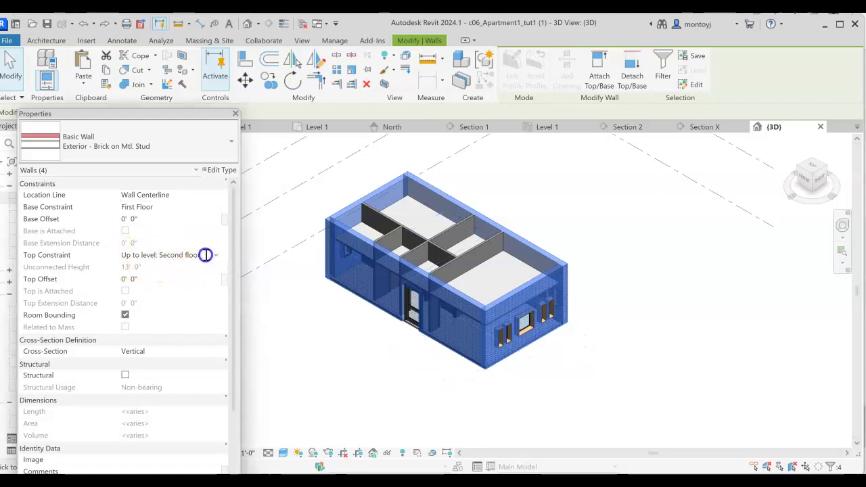
pyautogui.click(215, 257)
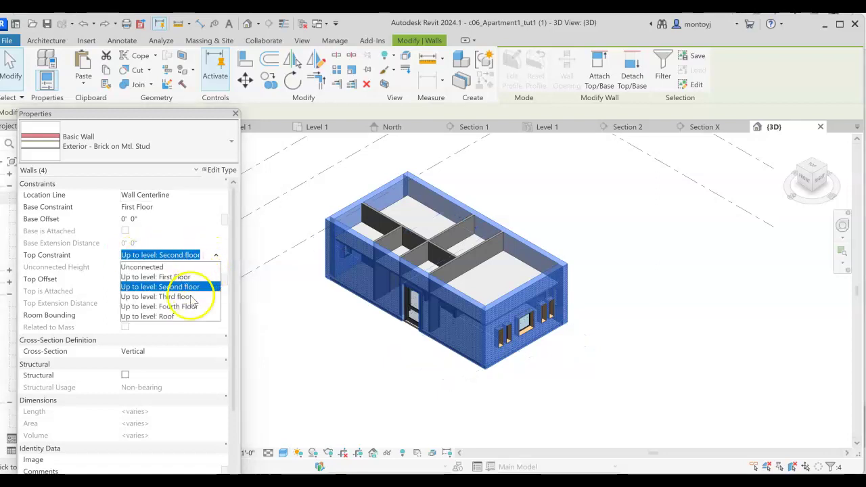
pyautogui.click(182, 316)
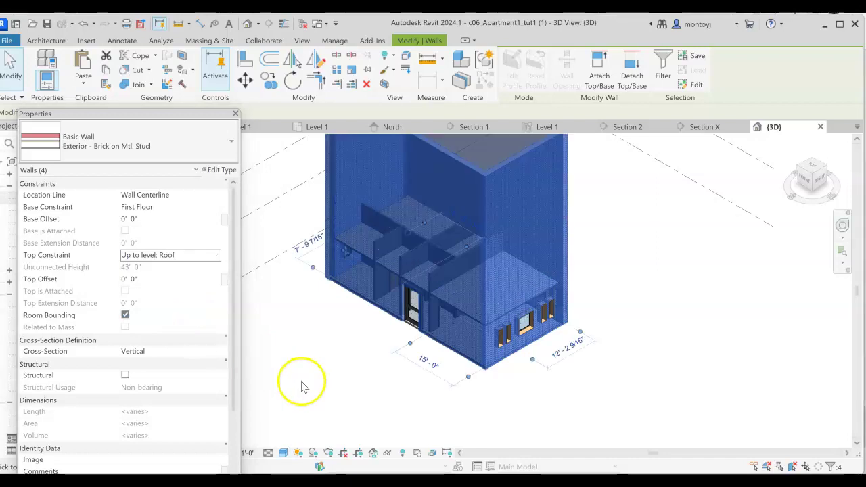
pyautogui.scroll(-4, 301, 385)
pyautogui.moveTo(473, 338); pyautogui.dragTo(548, 347, button='middle')
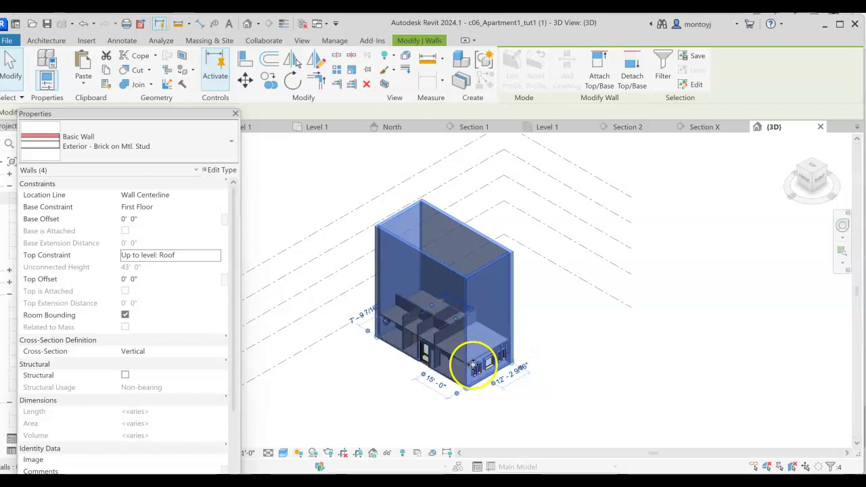
pyautogui.scroll(3, 429, 342)
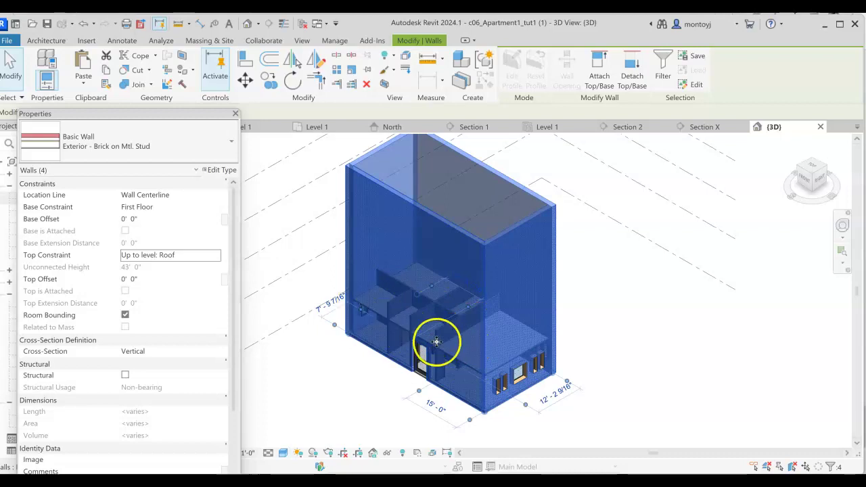
pyautogui.click(306, 382)
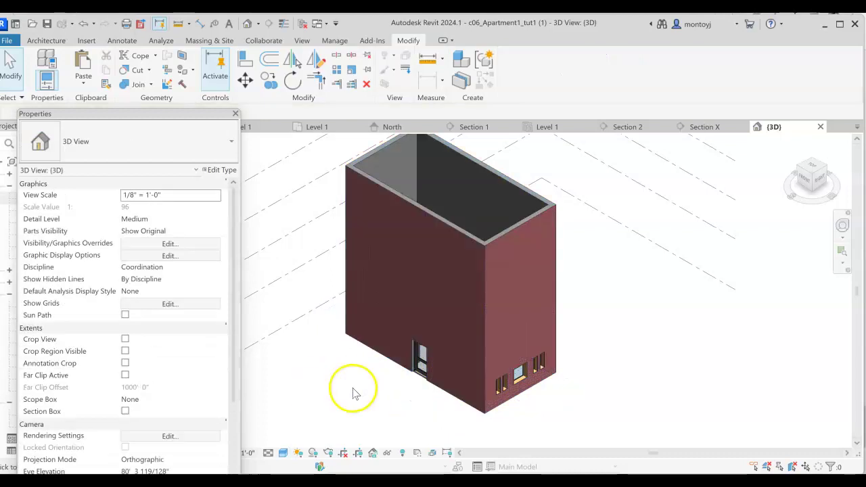
# Step: Select the whole building in the 3D view and remove the four exterior walls from the selection
pyautogui.scroll(-2, 352, 394)
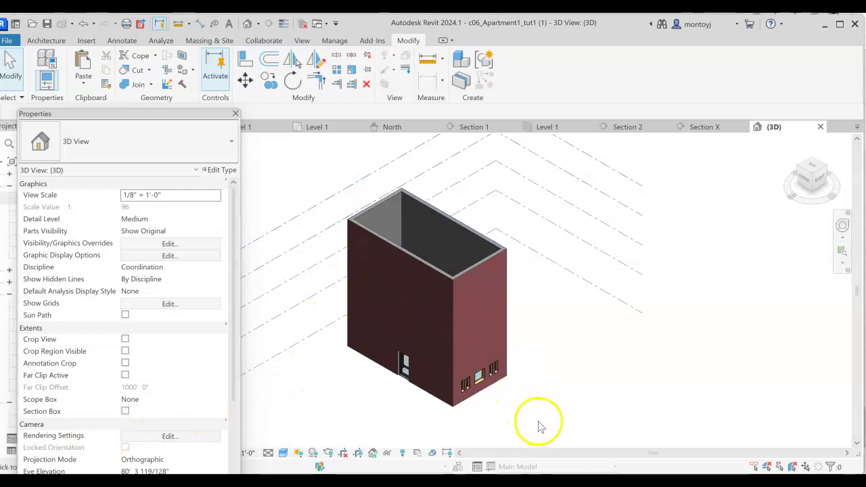
pyautogui.moveTo(516, 402); pyautogui.dragTo(381, 252)
pyautogui.click(322, 174)
pyautogui.moveTo(326, 173); pyautogui.dragTo(540, 425)
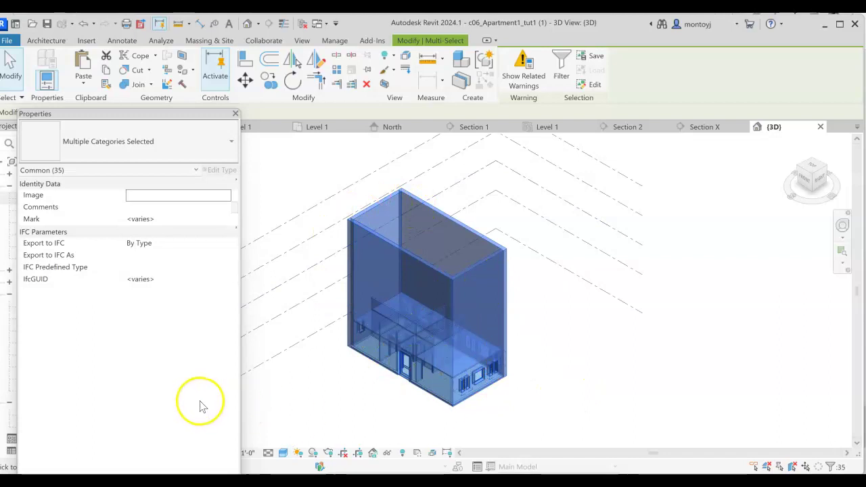
pyautogui.keyDown('shift'); pyautogui.click(361, 232); pyautogui.keyUp('shift')
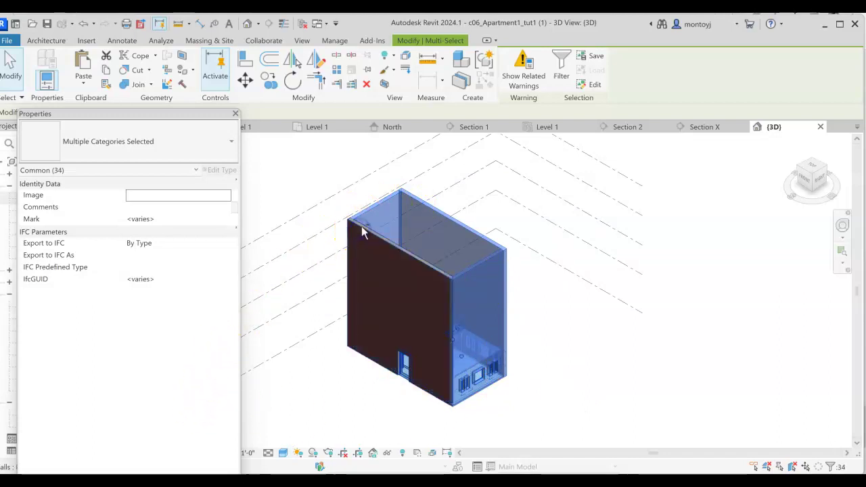
pyautogui.keyDown('shift'); pyautogui.click(370, 210); pyautogui.keyUp('shift')
pyautogui.keyDown('shift'); pyautogui.click(413, 195); pyautogui.keyUp('shift')
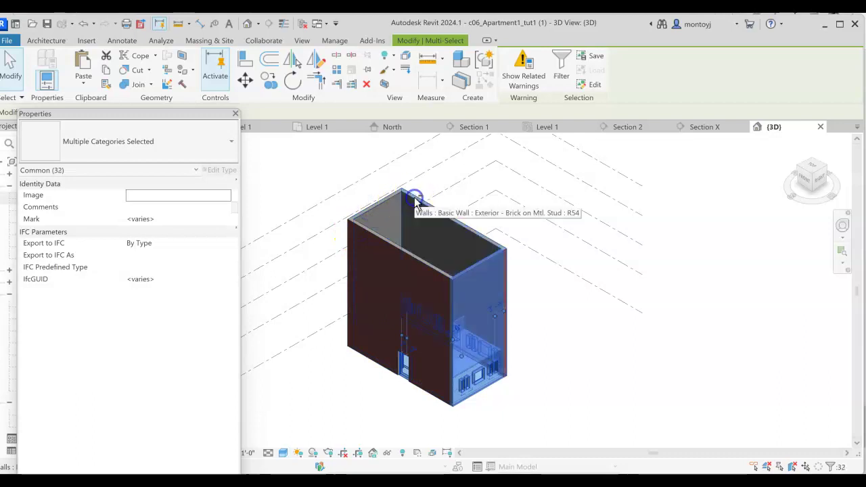
pyautogui.keyDown('shift'); pyautogui.click(495, 256); pyautogui.keyUp('shift')
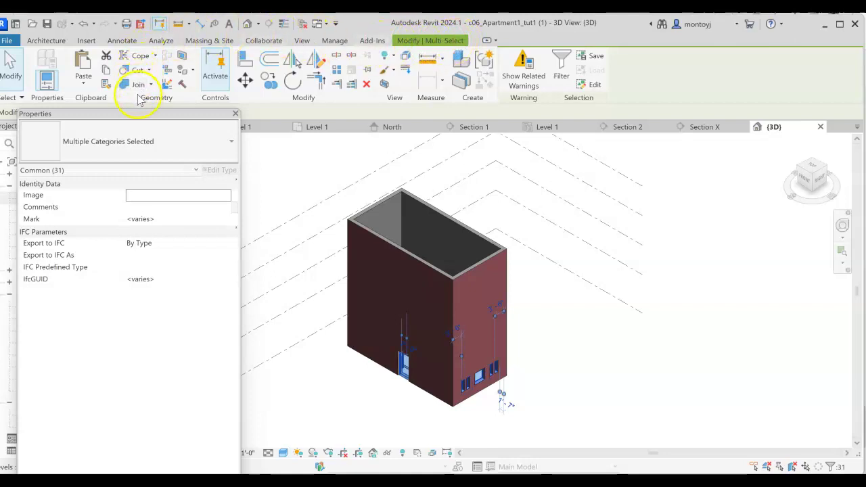
# Step: Copy the selected first-floor elements and paste them aligned to the Second floor, Third floor and Fourth Floor levels
pyautogui.click(106, 75)
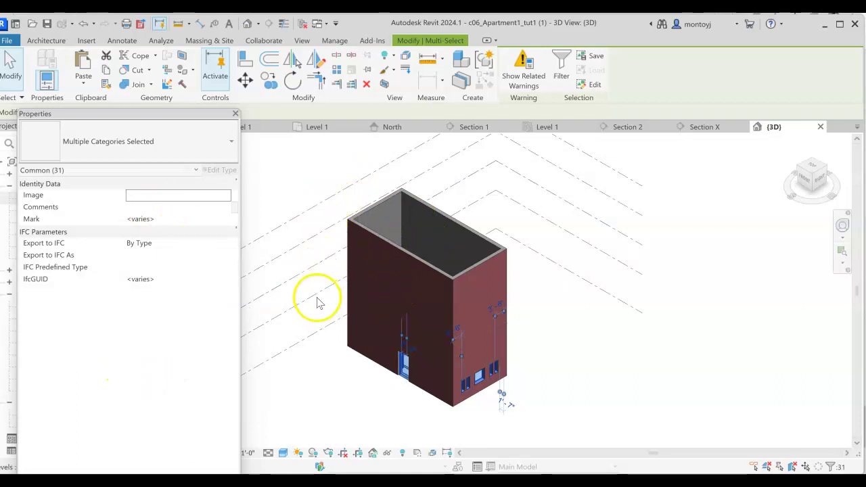
pyautogui.click(84, 81)
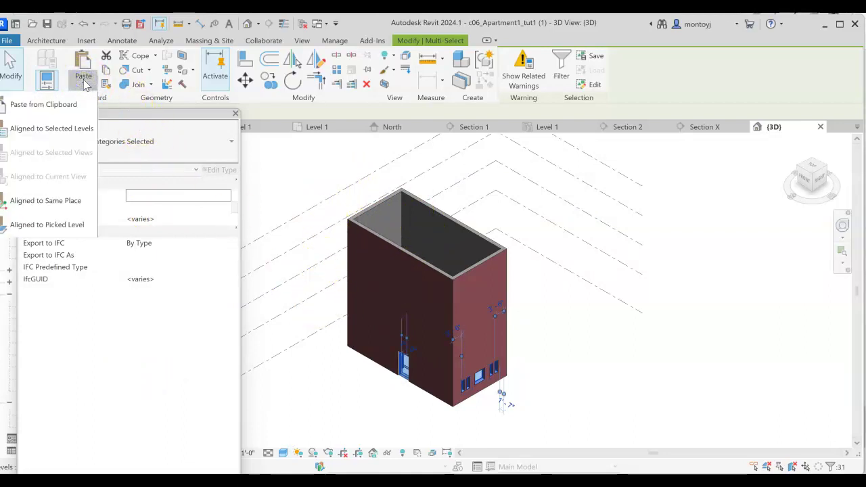
pyautogui.click(77, 129)
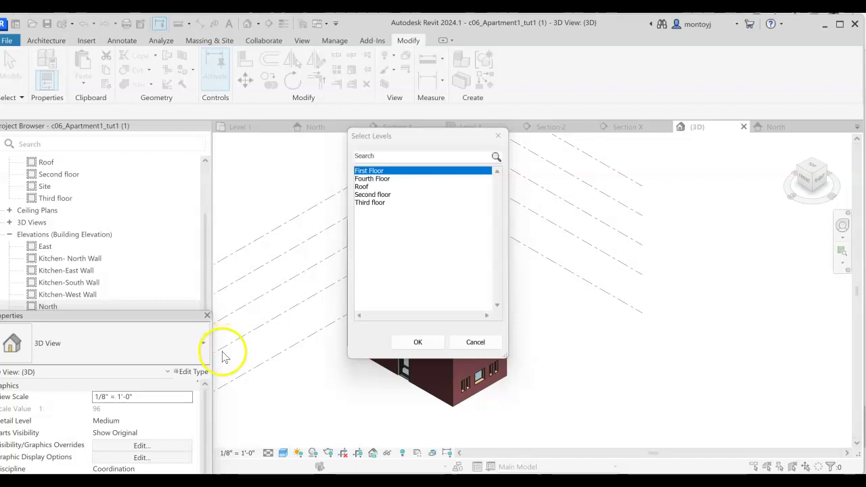
pyautogui.keyDown('ctrl'); pyautogui.click(370, 194); pyautogui.keyUp('ctrl')
pyautogui.click(381, 170)
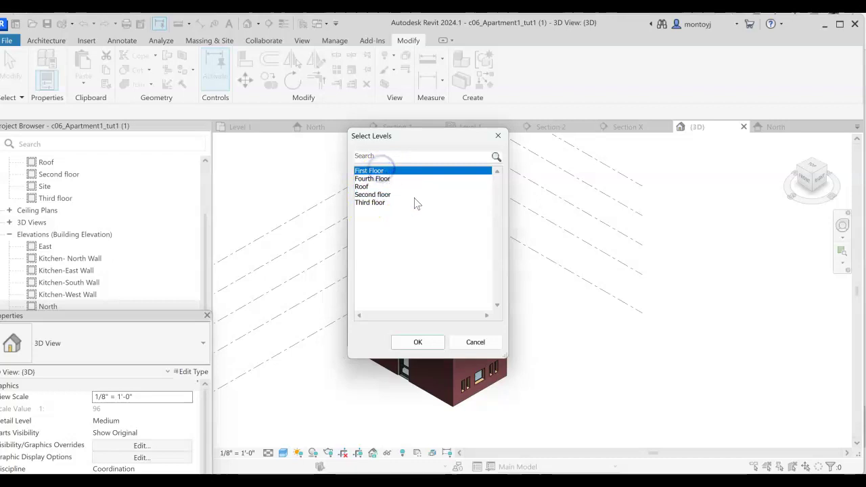
pyautogui.click(377, 194)
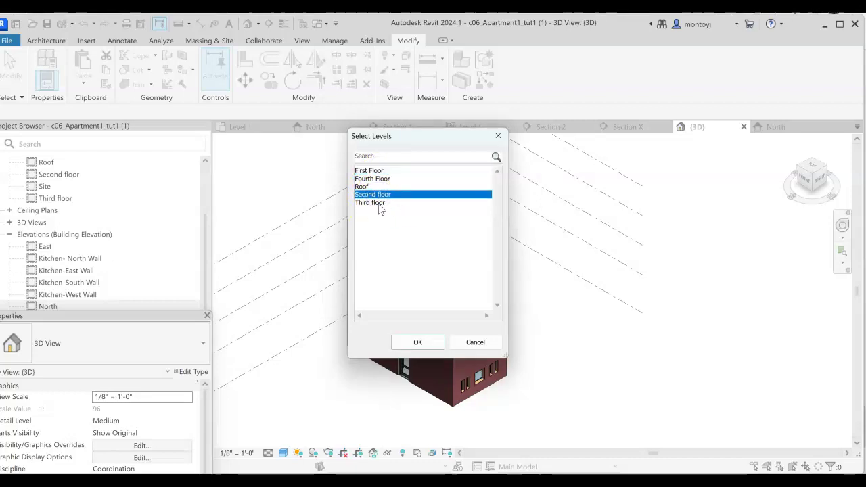
pyautogui.keyDown('ctrl'); pyautogui.click(379, 203); pyautogui.keyUp('ctrl')
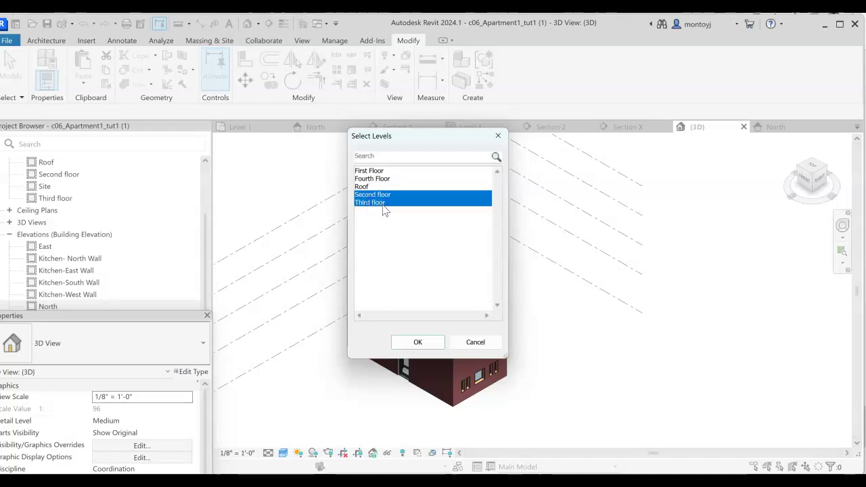
pyautogui.keyDown('ctrl'); pyautogui.click(378, 179); pyautogui.keyUp('ctrl')
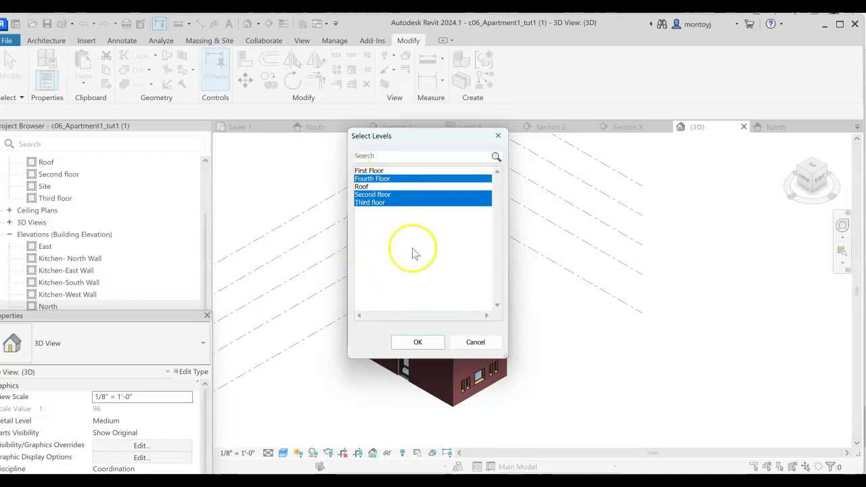
pyautogui.click(419, 342)
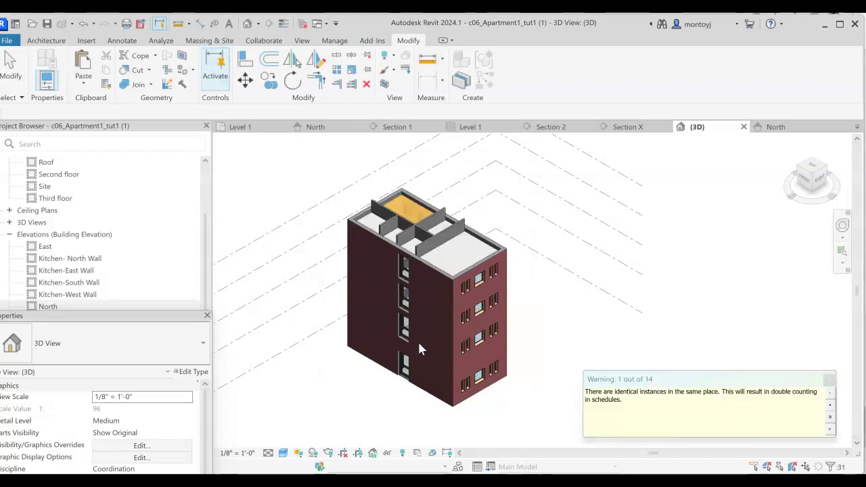
pyautogui.scroll(5, 416, 240)
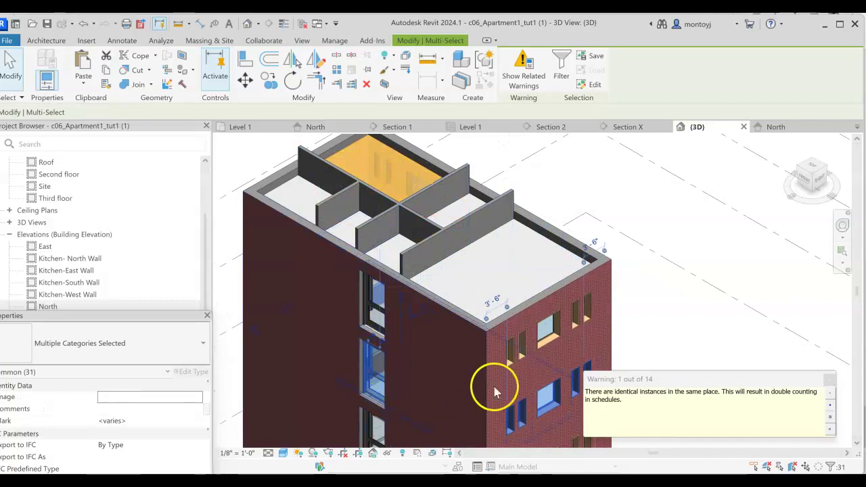
# Step: Align the tops of the exterior brick walls with the tops of the protruding interior partitions in the 3D view
pyautogui.scroll(-3, 508, 375)
pyautogui.scroll(-3, 534, 425)
pyautogui.scroll(3, 497, 406)
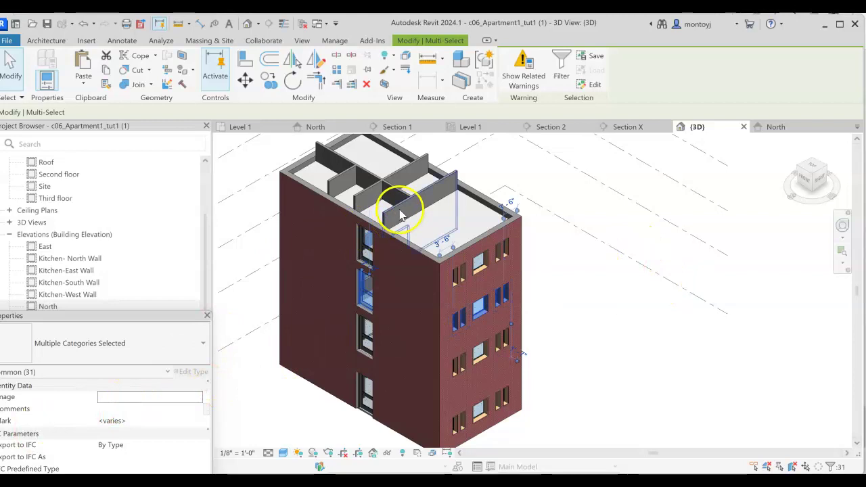
pyautogui.press('a')
pyautogui.press('l')
pyautogui.scroll(3, 399, 205)
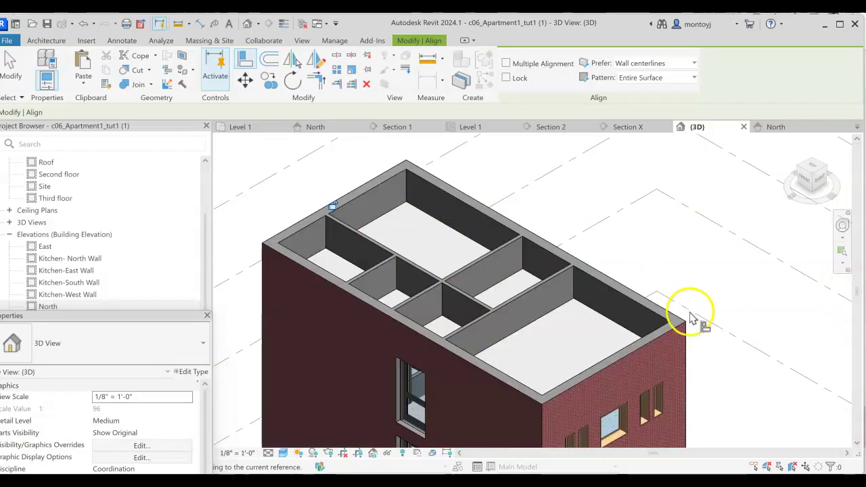
pyautogui.scroll(-2, 690, 318)
pyautogui.click(422, 269)
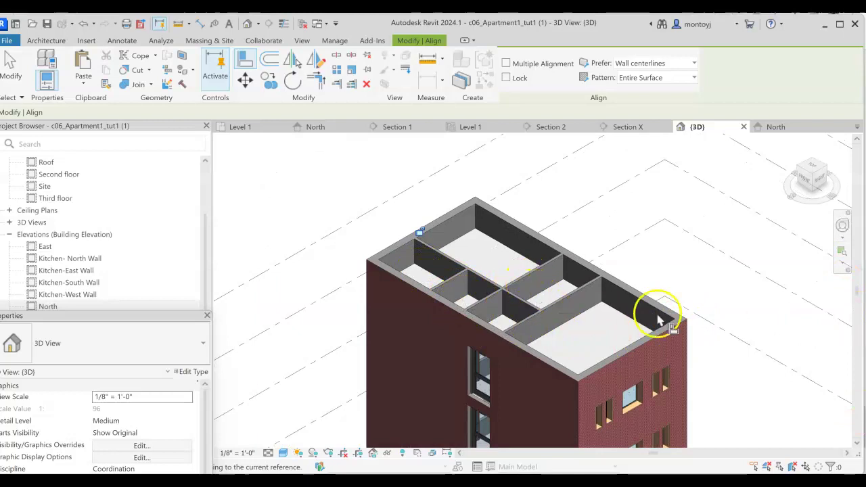
pyautogui.scroll(-1, 697, 363)
pyautogui.scroll(-1, 703, 372)
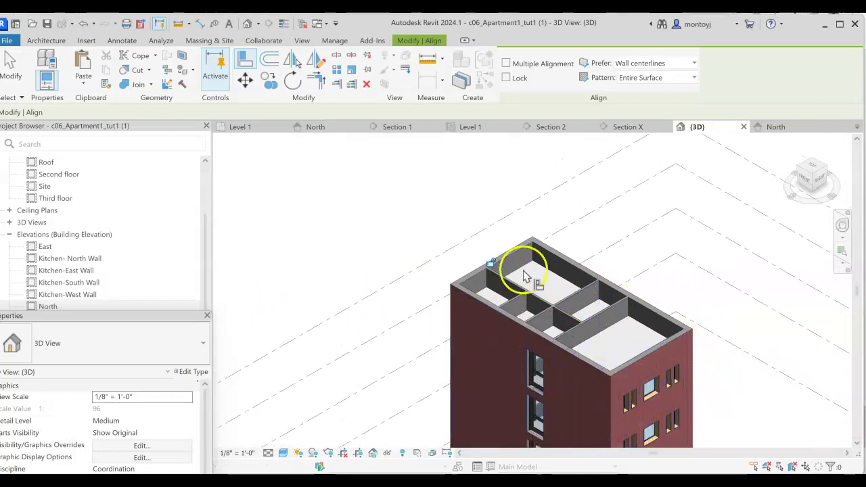
# Step: In the Roof floor plan, create a flat Generic - 12" footprint roof from the four exterior walls, extended to wall core, and join it to them
pyautogui.scroll(3, 533, 274)
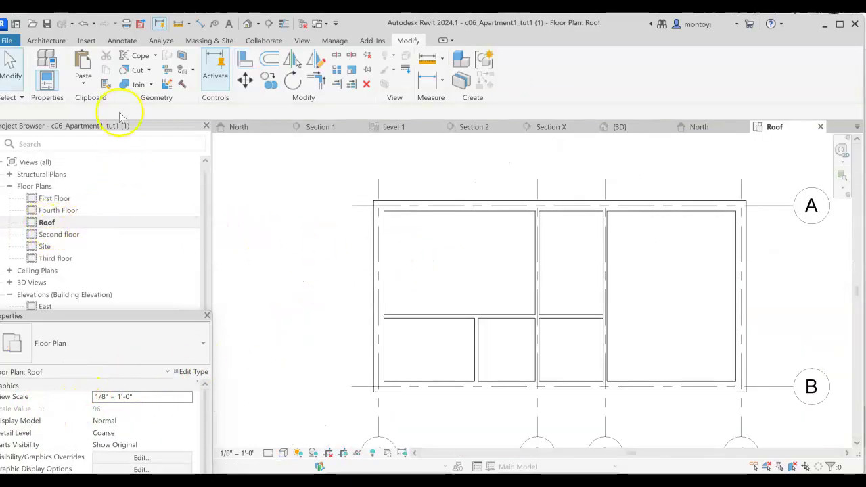
pyautogui.click(59, 41)
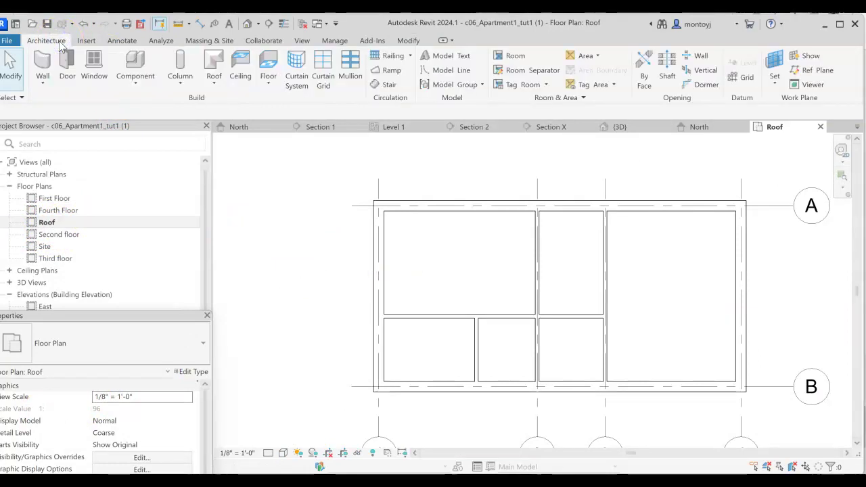
pyautogui.click(211, 67)
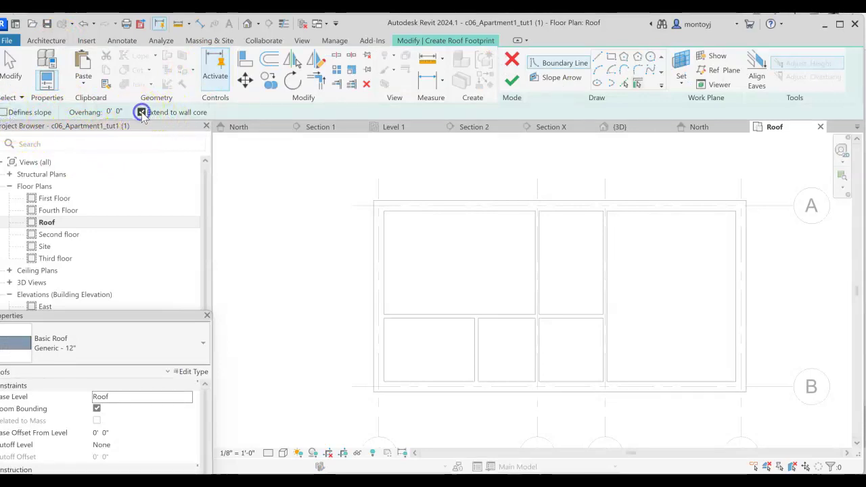
pyautogui.click(382, 226)
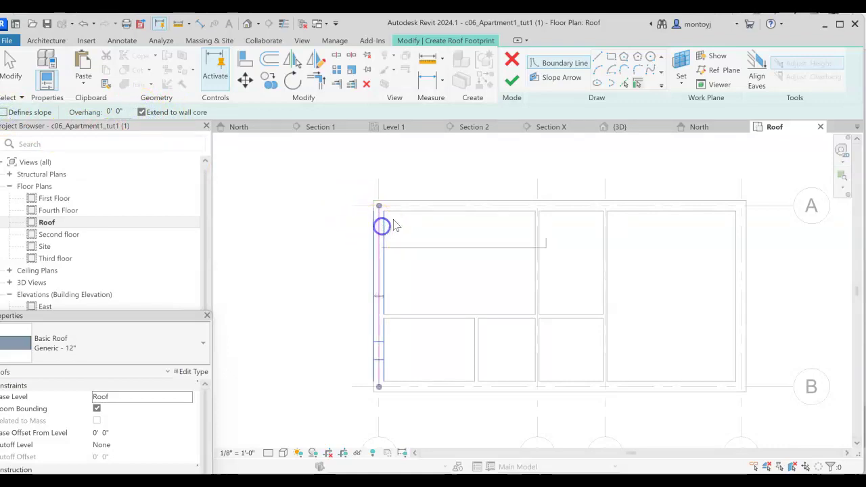
pyautogui.click(417, 204)
pyautogui.click(741, 244)
pyautogui.click(652, 386)
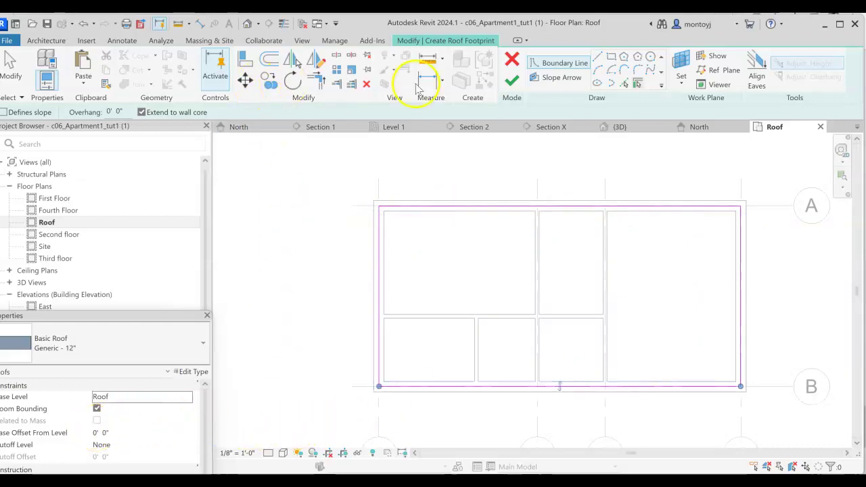
pyautogui.click(511, 78)
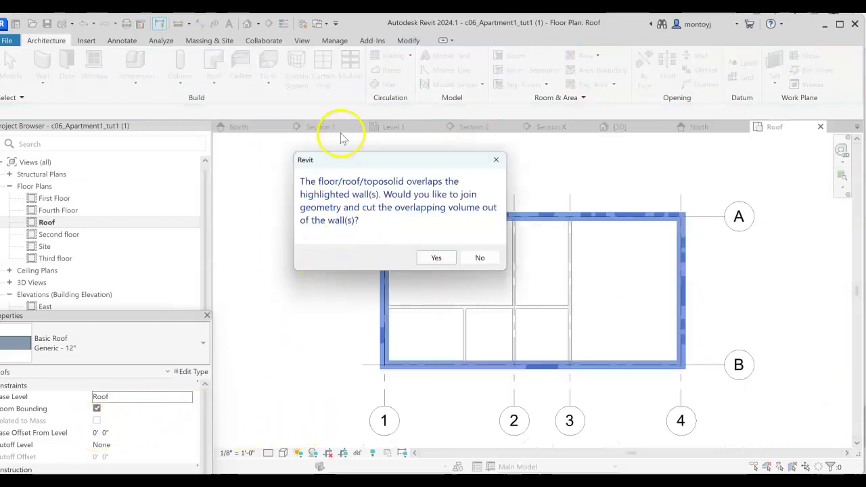
pyautogui.click(436, 260)
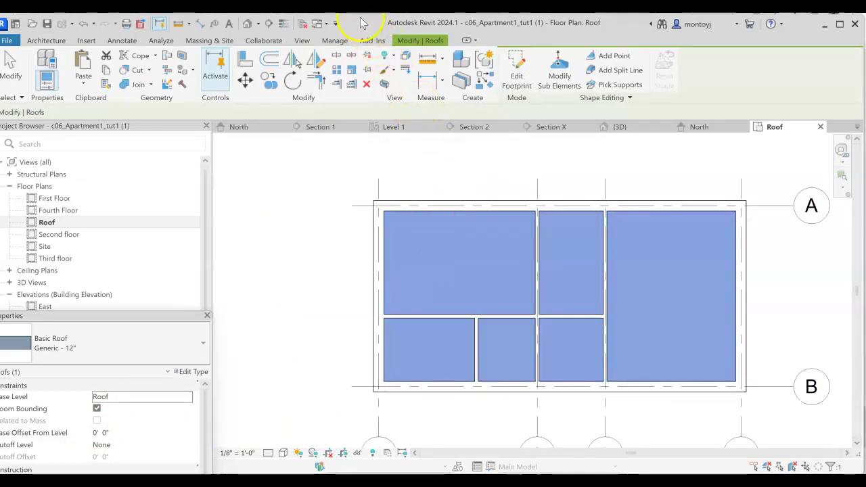
# Step: In the 3D view, lower the tops of the fourth-floor interior partitions below the roof surface
pyautogui.click(248, 25)
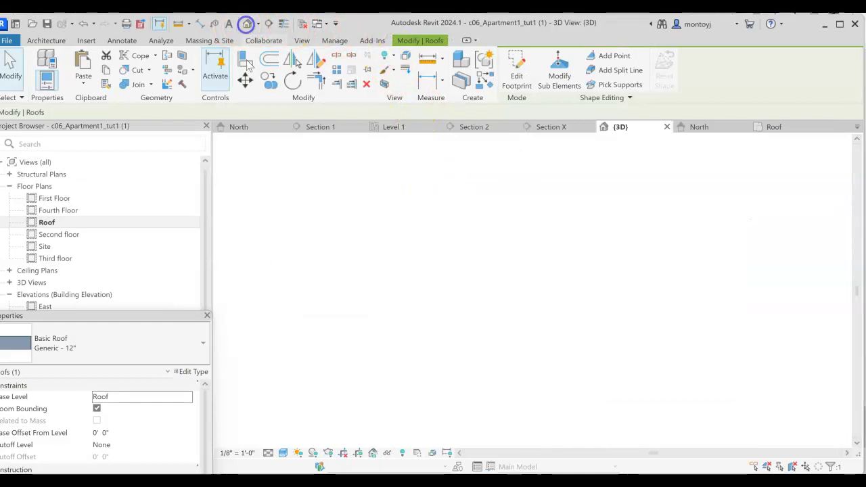
pyautogui.scroll(3, 503, 345)
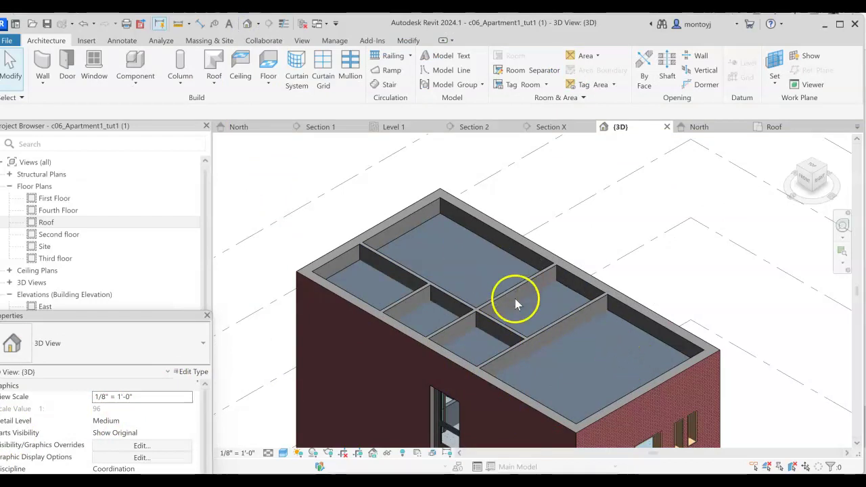
pyautogui.click(511, 341)
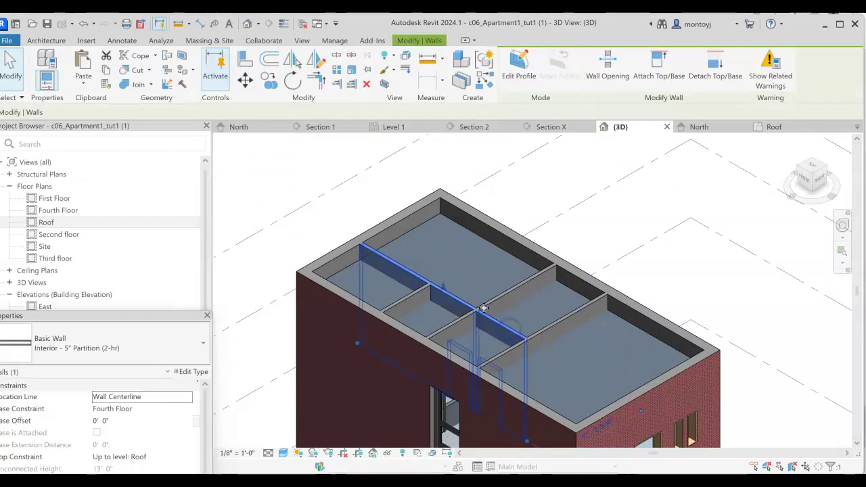
pyautogui.moveTo(442, 292); pyautogui.dragTo(445, 315)
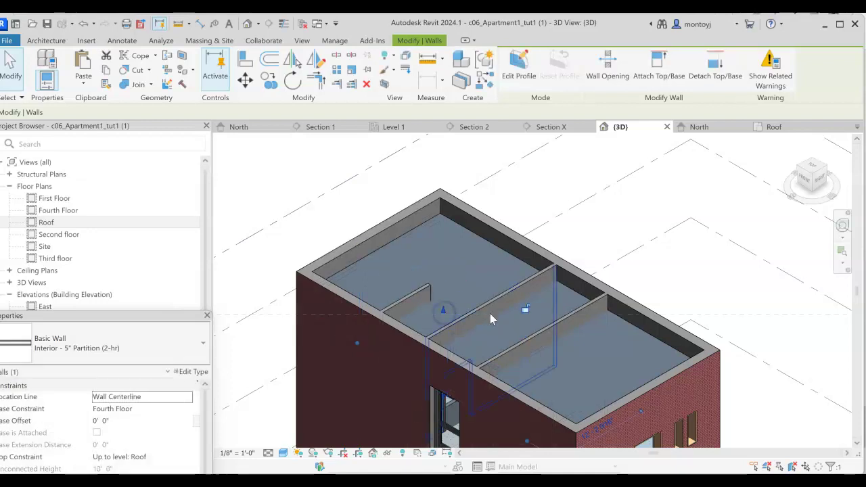
pyautogui.moveTo(493, 302); pyautogui.dragTo(465, 325)
pyautogui.moveTo(415, 295); pyautogui.dragTo(405, 315)
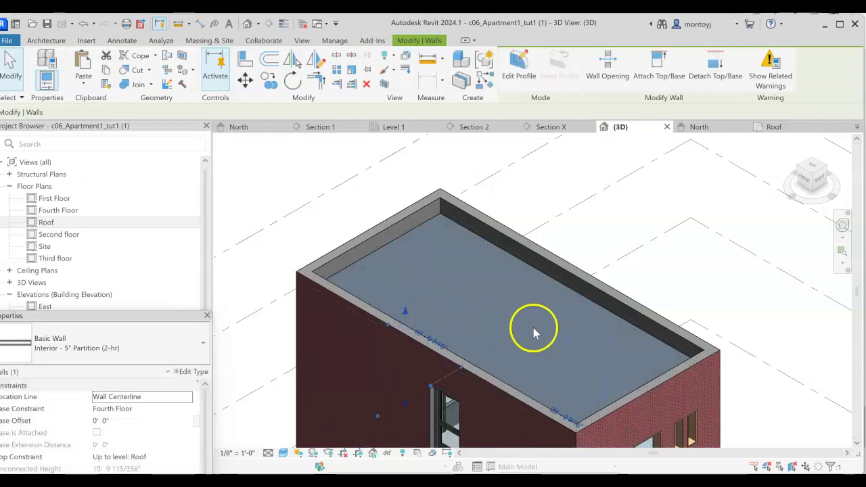
pyautogui.scroll(-4, 532, 332)
pyautogui.keyDown('shift'); pyautogui.moveTo(537, 367); pyautogui.dragTo(514, 275, button='middle'); pyautogui.keyUp('shift')
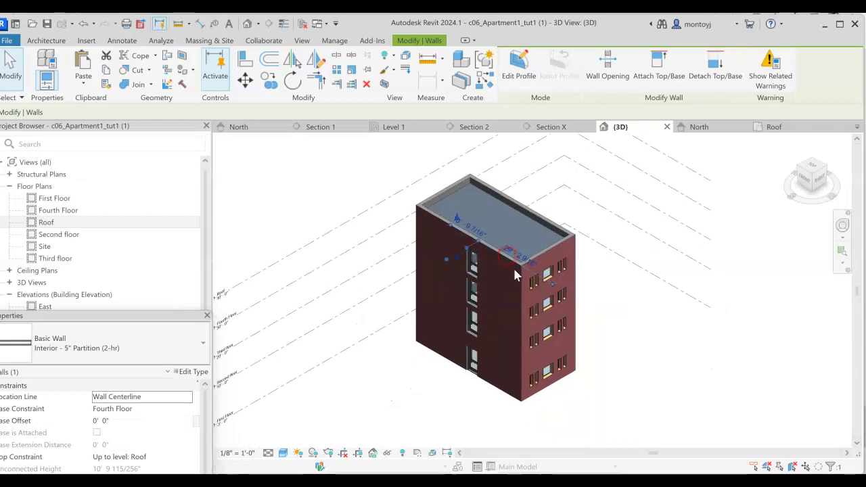
pyautogui.scroll(1, 514, 271)
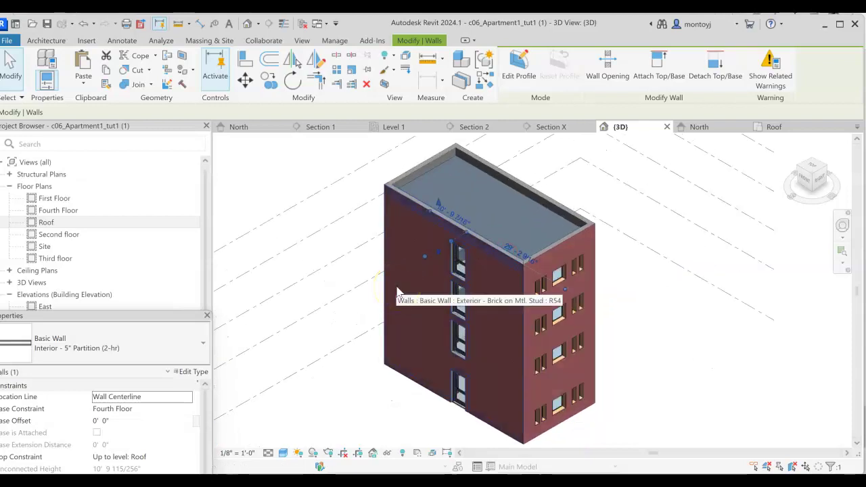